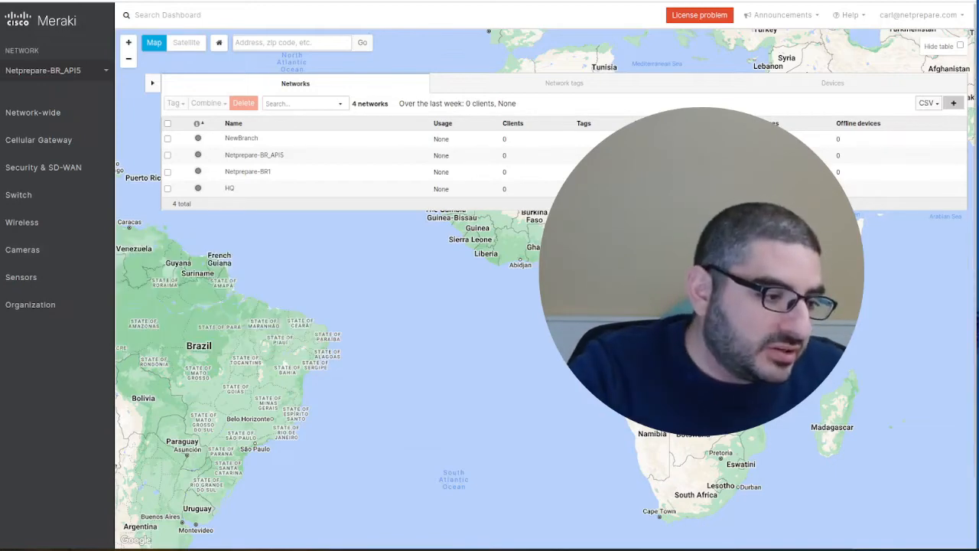
Step: Bring Postman's GetNetworks JSON response in front of the Meraki dashboard
key("alt+Tab")
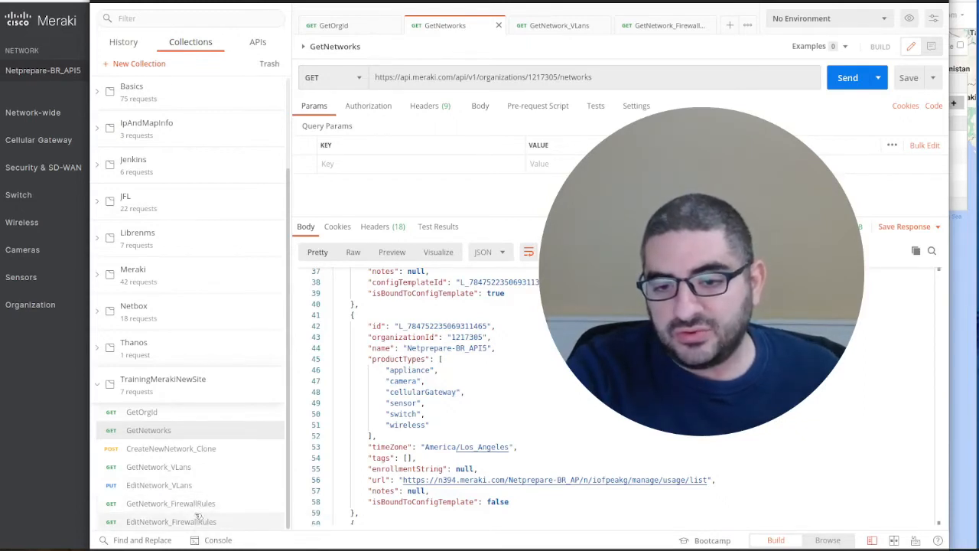
Step: View the EditNetwork_FirewallRules request body, then check the Meraki networks table
left_click(197, 521)
left_click(481, 107)
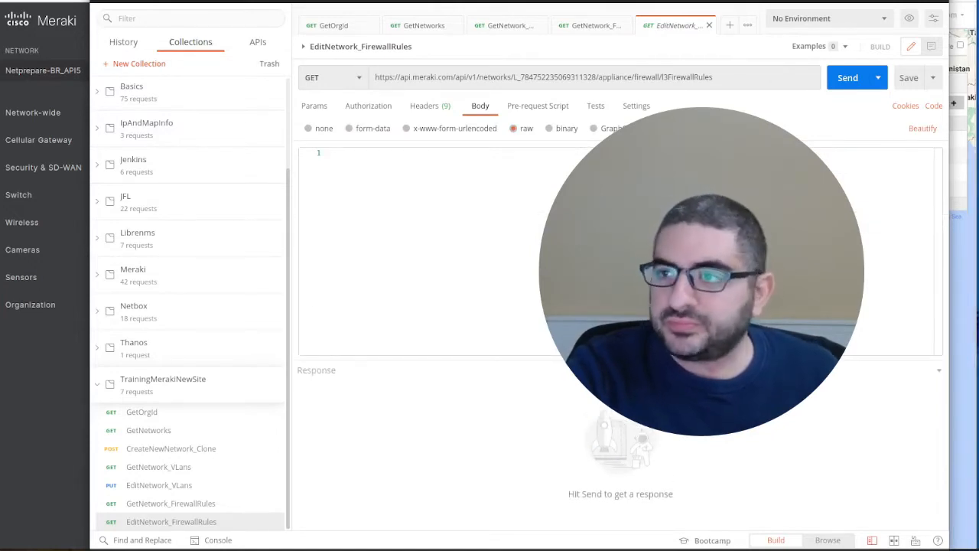
key("alt+Tab")
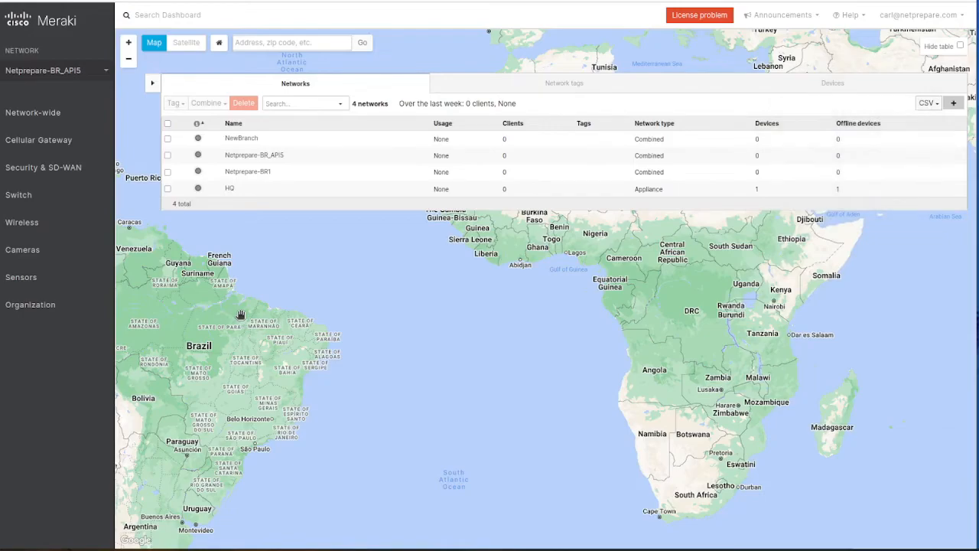
Step: Highlight the Netprepare-BR part of a network name and return to Postman
key("alt+Tab")
key("alt+Tab")
left_click_drag(225, 155, 265, 155)
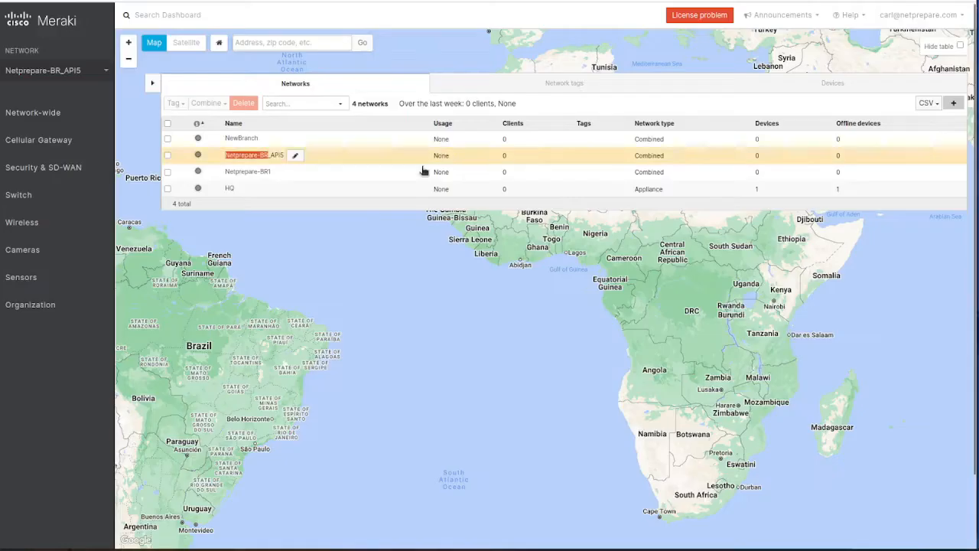
key("alt+Tab")
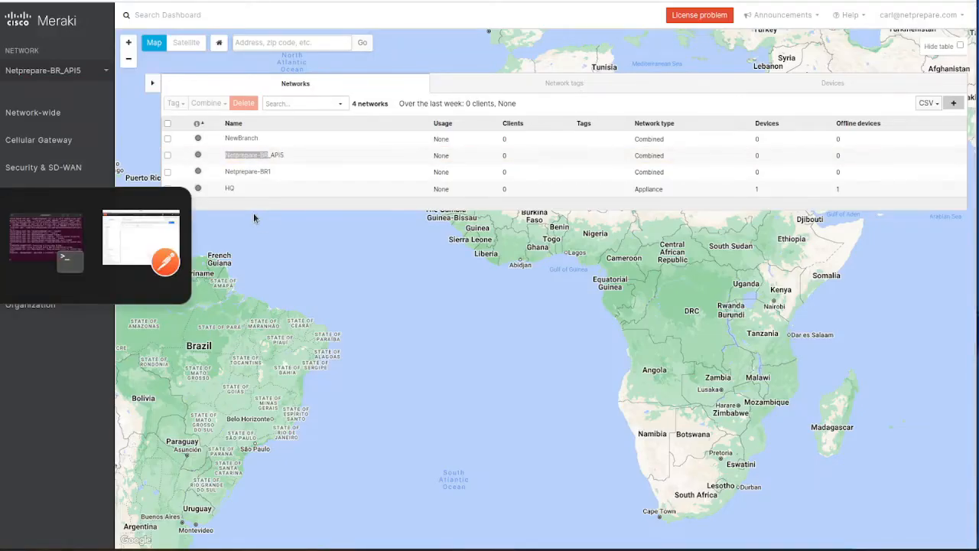
key("alt+Tab")
key("alt+Tab")
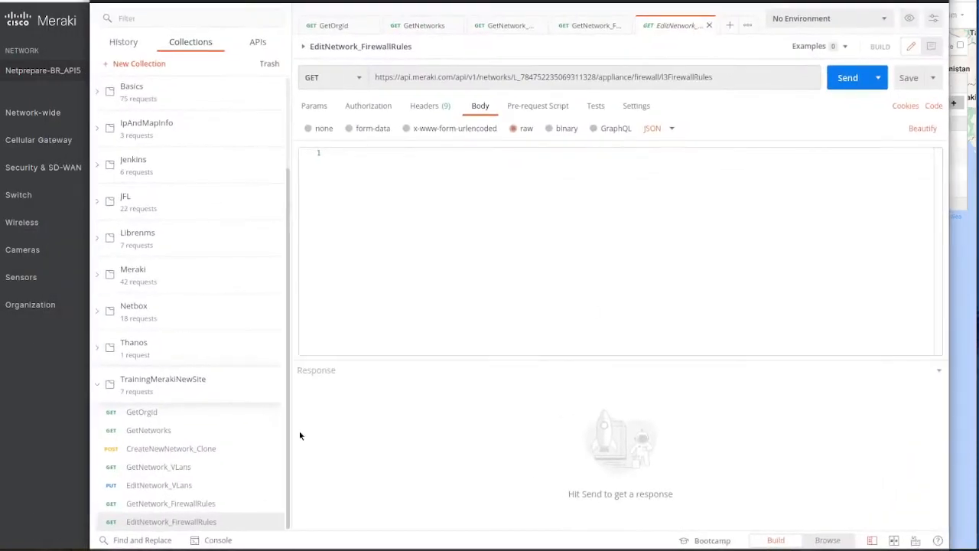
Step: Generate code snippets for the GetNetworks request and select the Python code
left_click(222, 430)
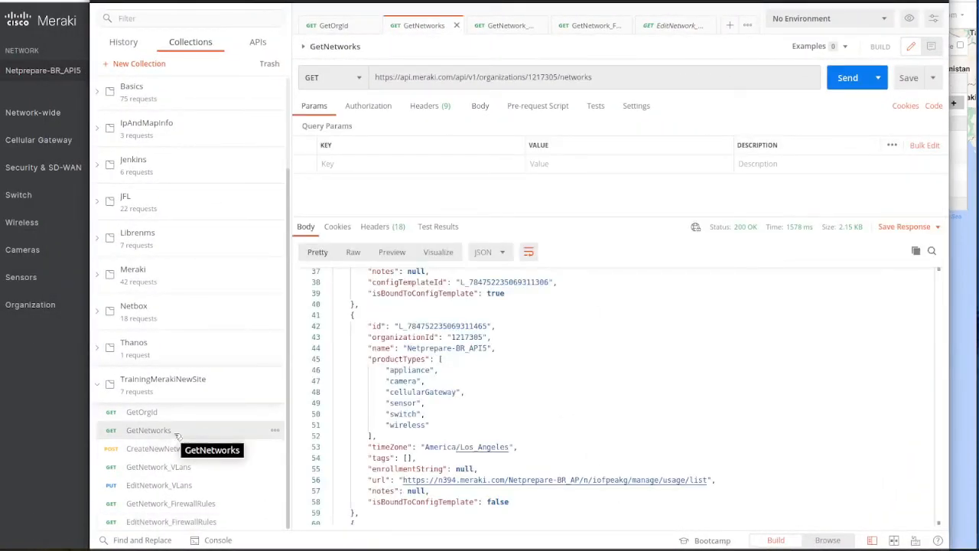
left_click(935, 105)
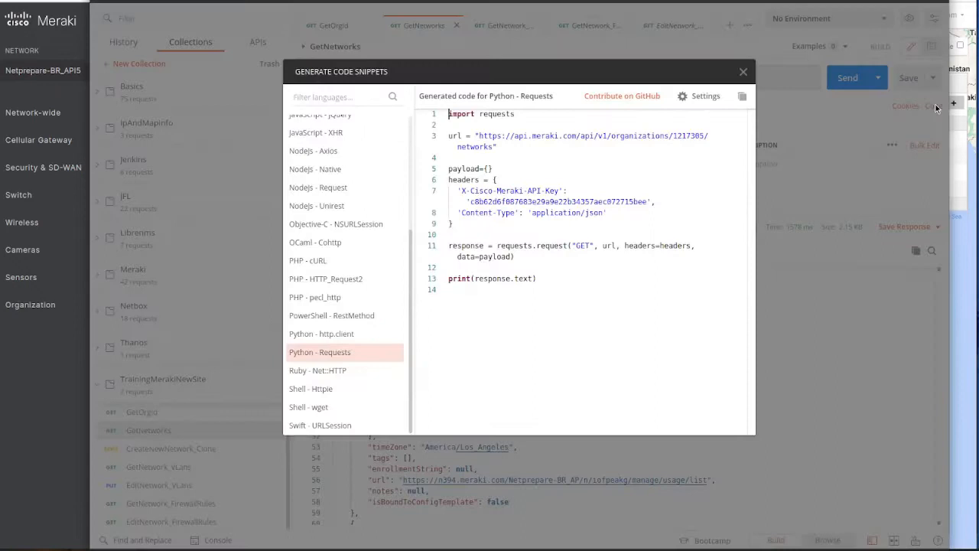
left_click_drag(548, 285, 381, 110)
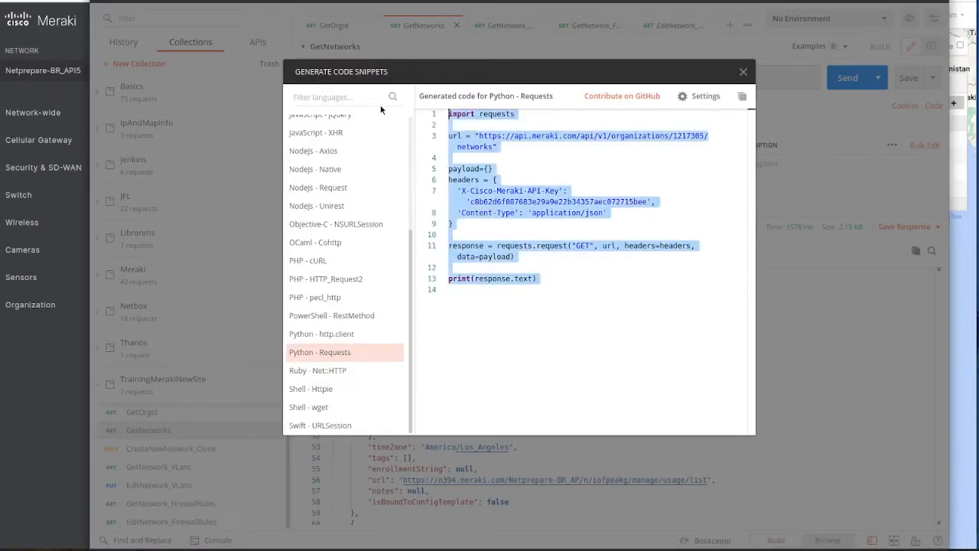
scroll(327, 165, "up", 1)
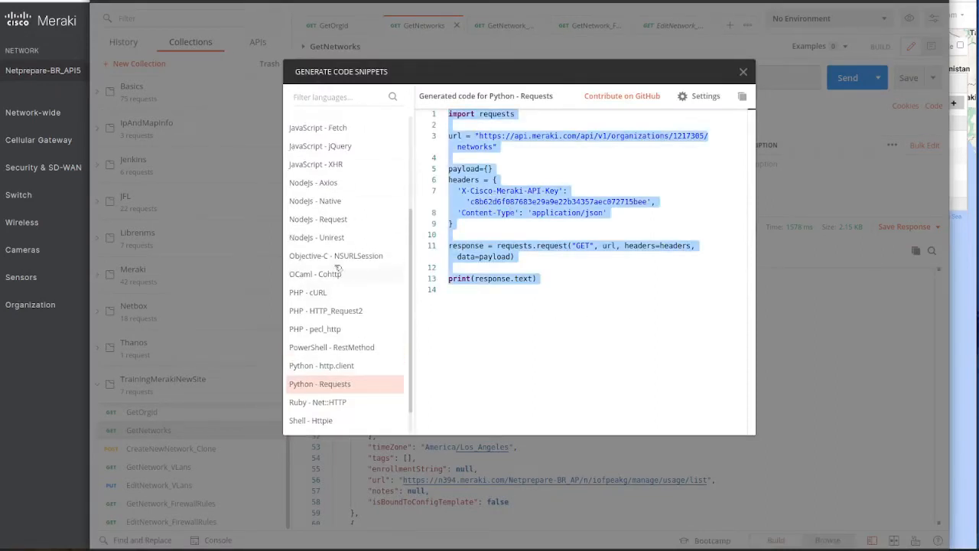
scroll(329, 176, "up", 3)
scroll(332, 195, "down", 3)
Step: Preview the JavaScript XHR and Nodejs Native versions, then return to Python Requests
left_click(334, 208)
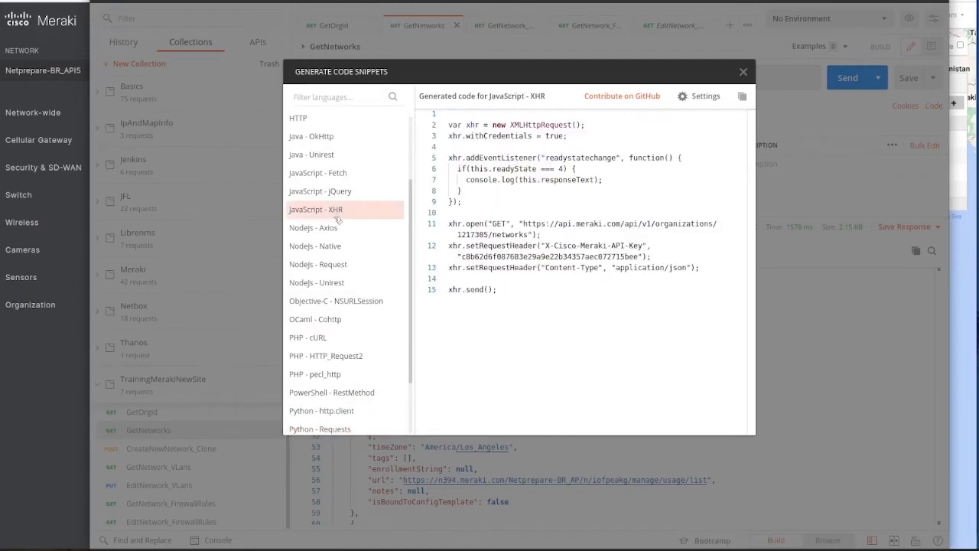
left_click(339, 246)
scroll(336, 253, "down", 2)
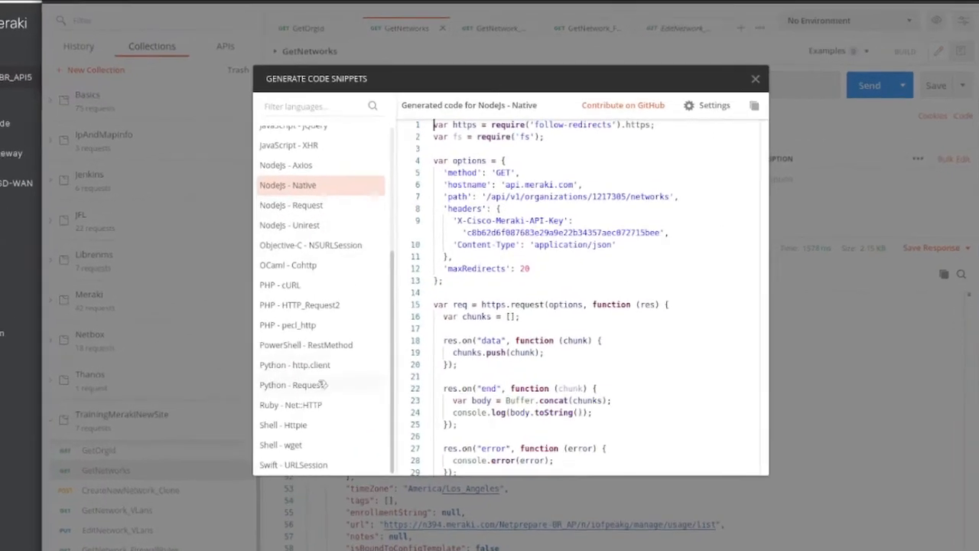
left_click(308, 366)
Step: Copy the whole Python Requests snippet for GetNetworks
left_click_drag(520, 352, 395, 140)
key("ctrl+c")
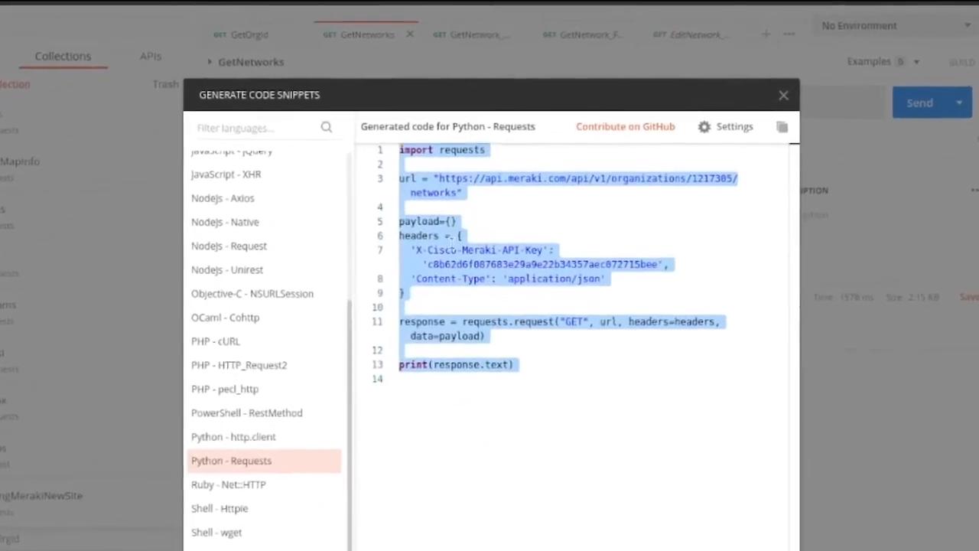
right_click(459, 247)
left_click(490, 322)
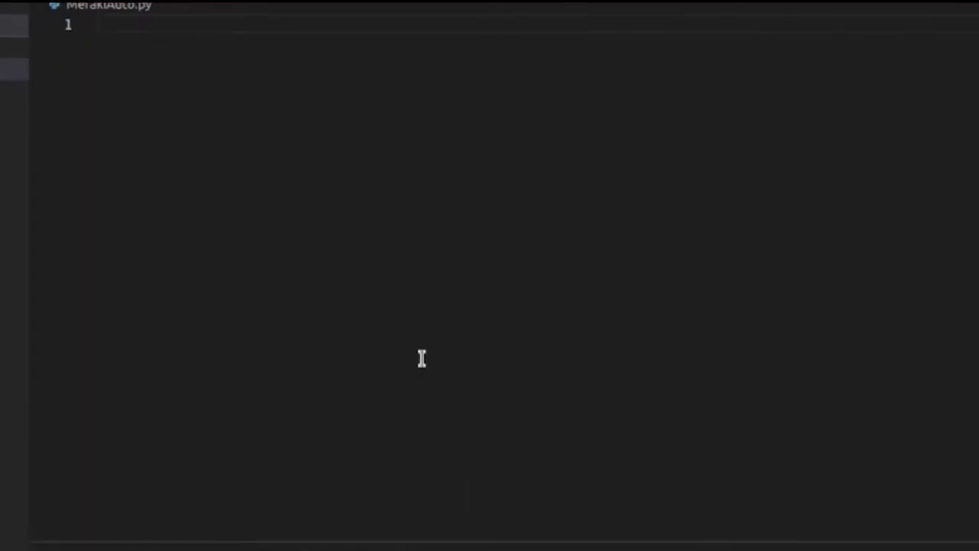
Step: Paste the snippet into MerakiAuto.py with blank lines above the url line and a fresh terminal prompt
key("ctrl+v")
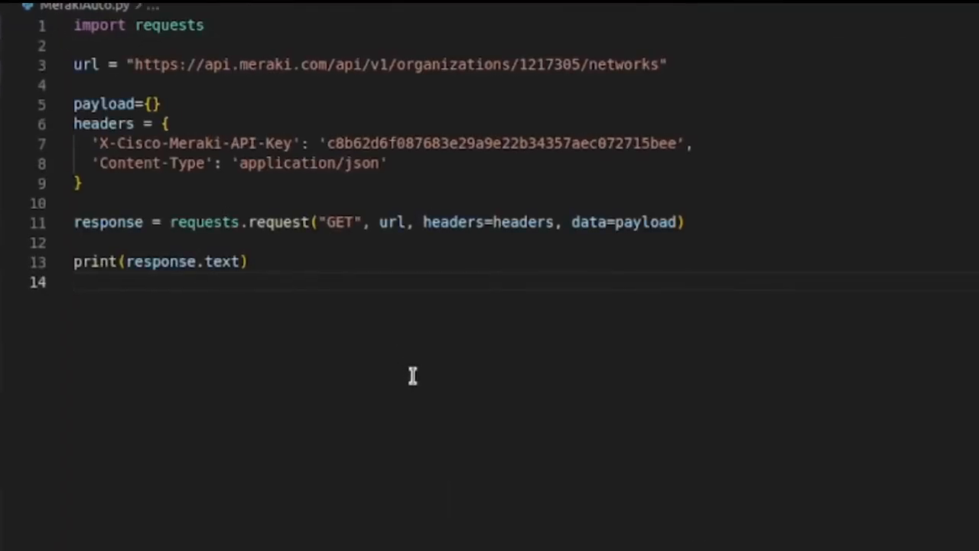
key("Up")
key("Up")
key("Up")
key("Up")
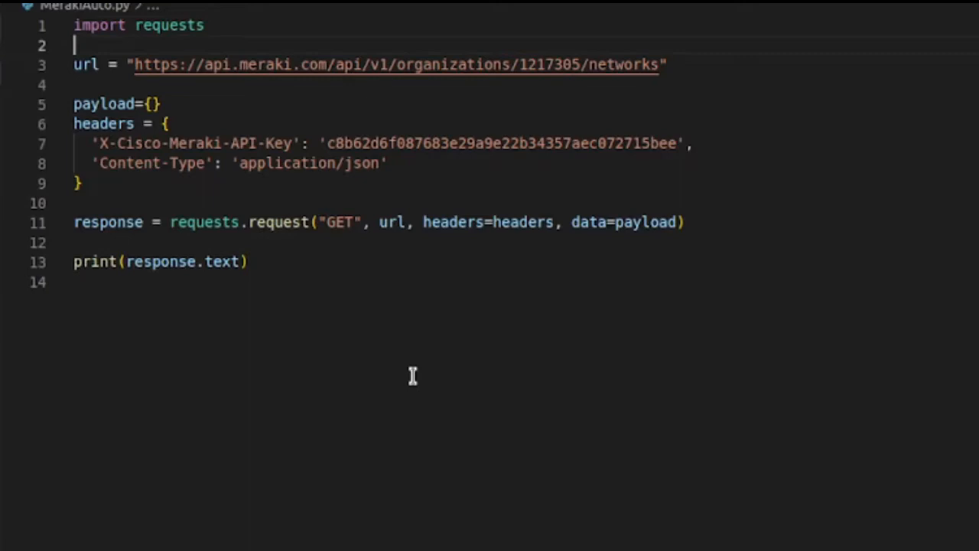
key("Down")
key("Return")
key("Return")
key("Up")
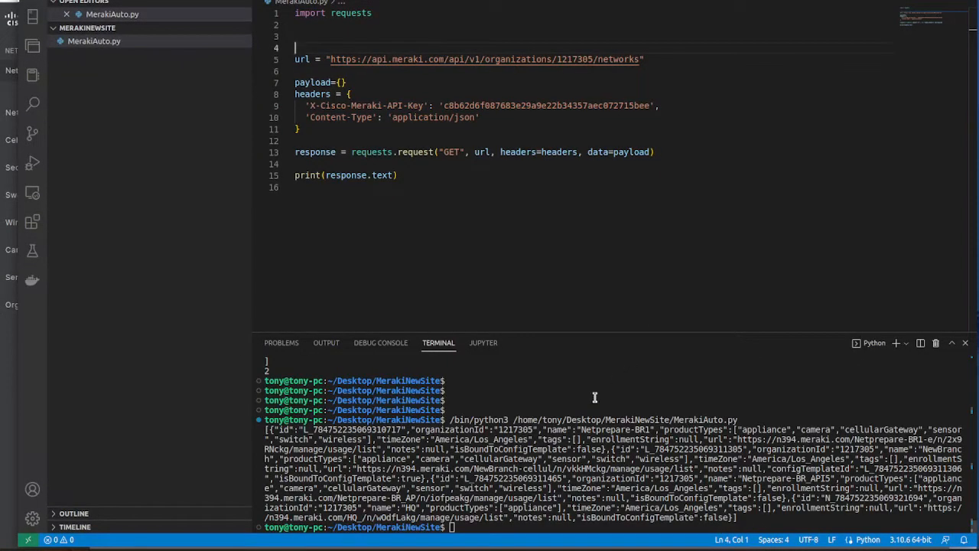
key("Return")
key("Return")
key("Return")
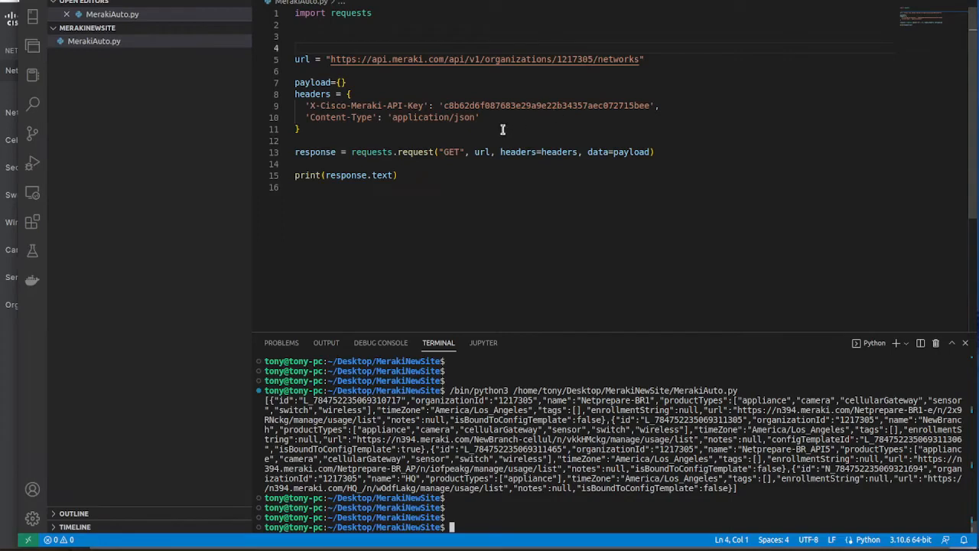
Step: Define get_networks and indent the request code inside it as its body
key("Return")
key("Return")
type("d")
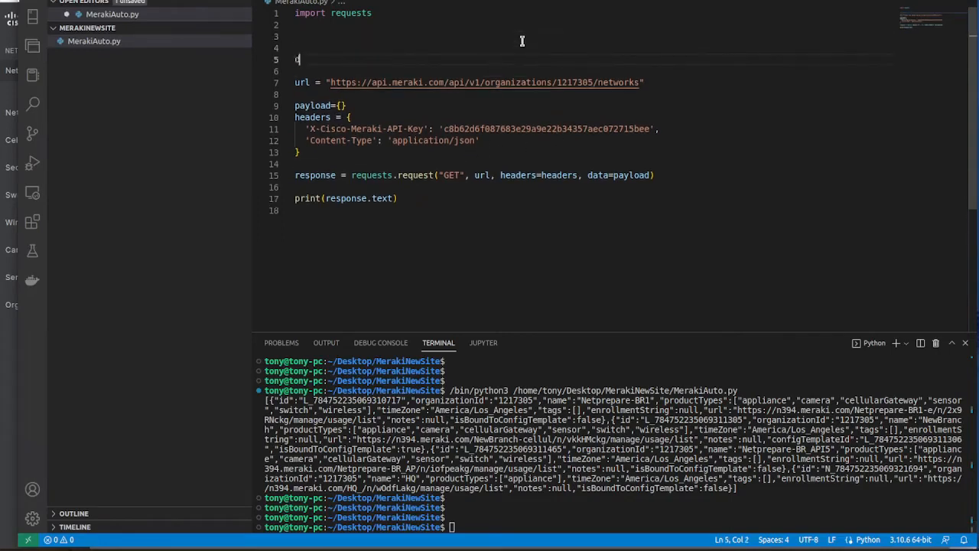
type("ef get")
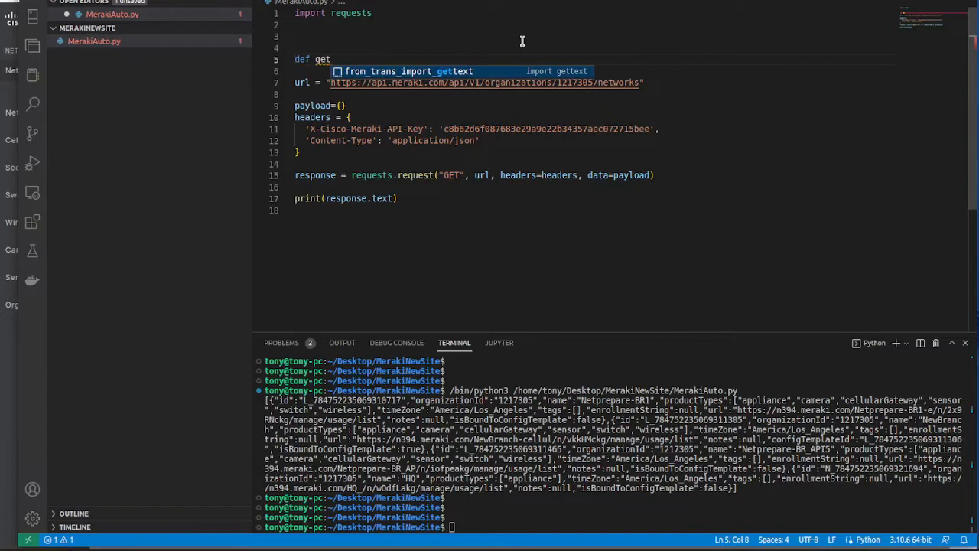
type("networks():")
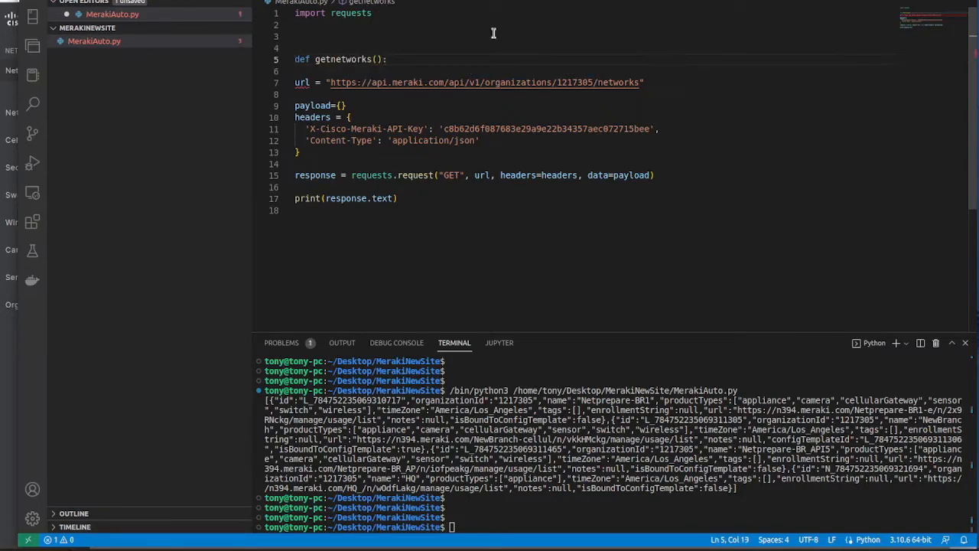
left_click(332, 62)
type("_")
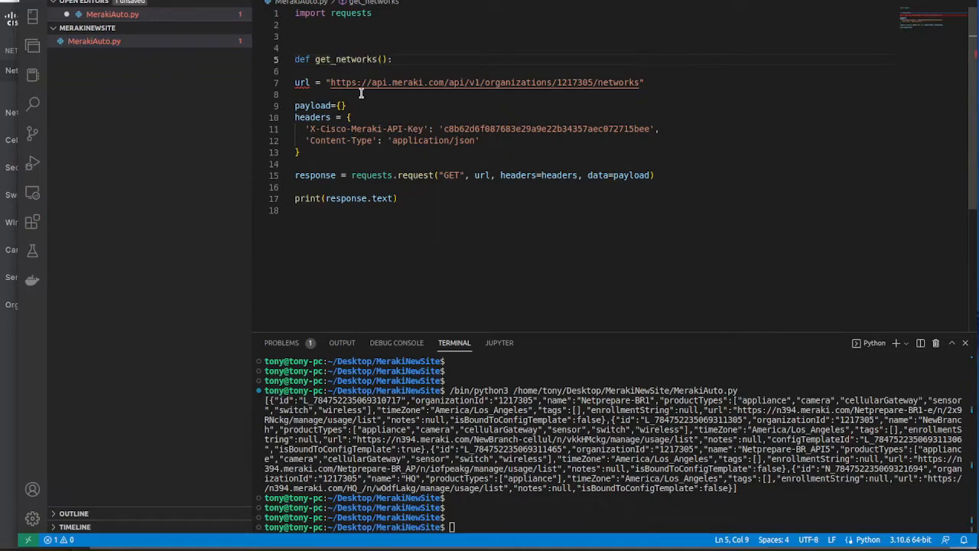
key("Down")
key("Down")
key("Home")
key("shift+Down")
key("shift+Down")
key("shift+Down")
key("shift+Down")
key("shift+Down")
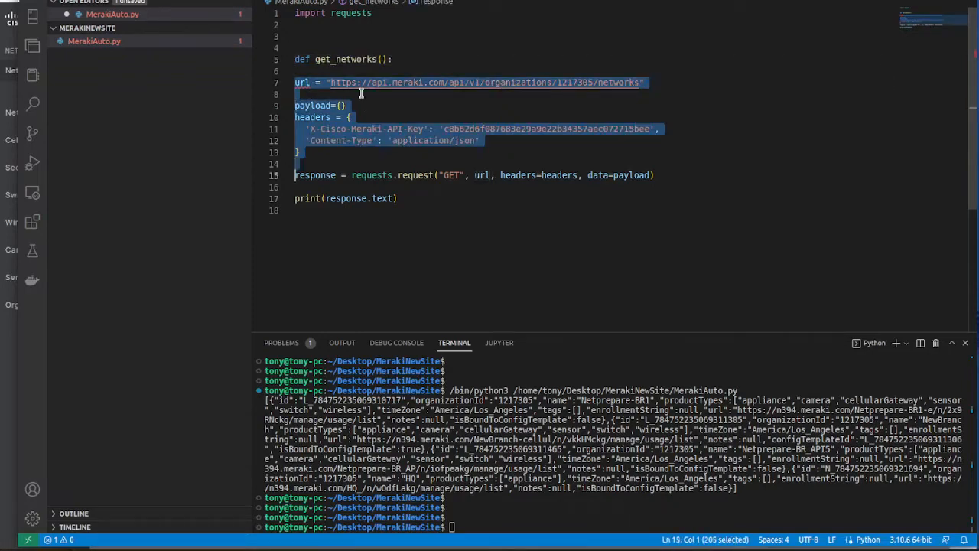
key("shift+Down")
key("shift+Down")
key("shift+Down")
key("shift+Down")
key("Tab")
key("Up")
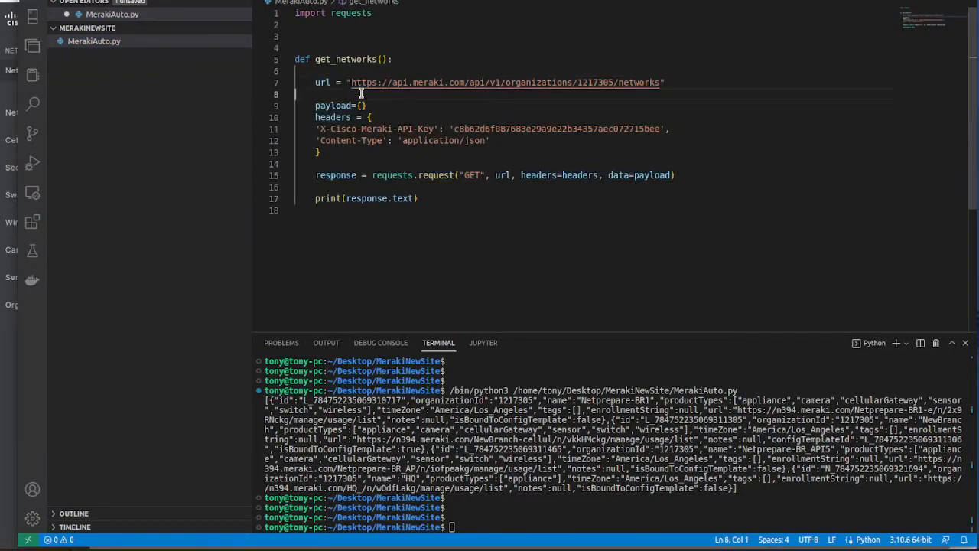
key("BackSpace")
key("shift+Right")
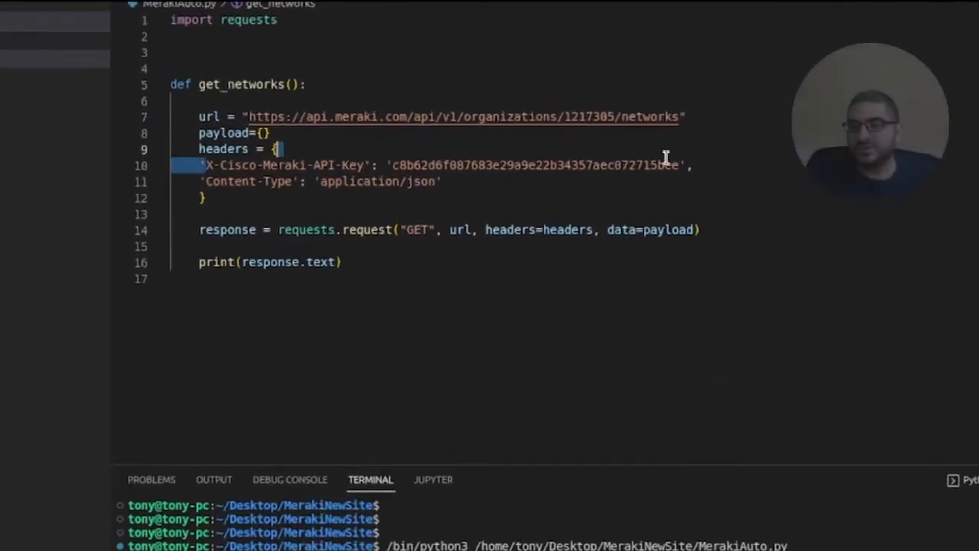
Step: Inspect the API key and cut the headers dictionary out of the function
left_click(606, 164)
double_click(606, 163)
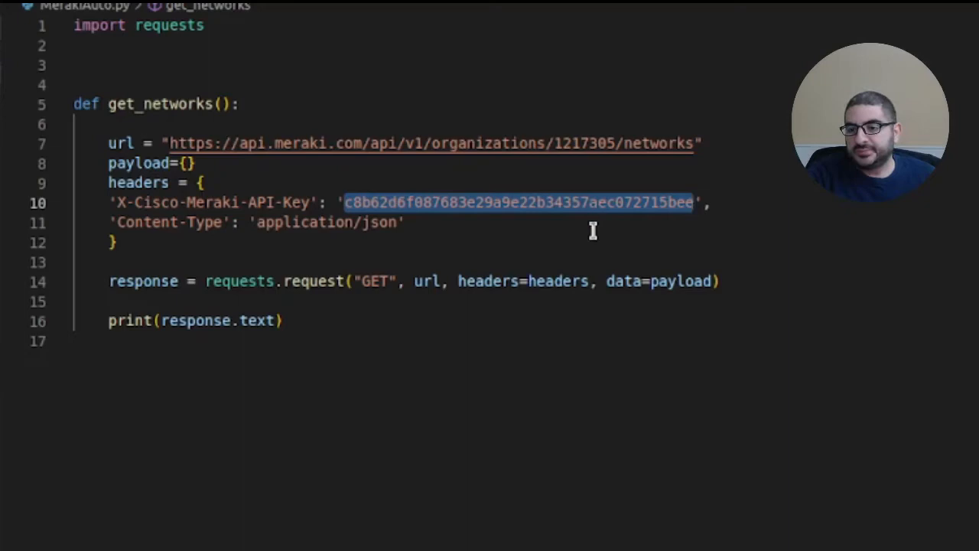
left_click(348, 264)
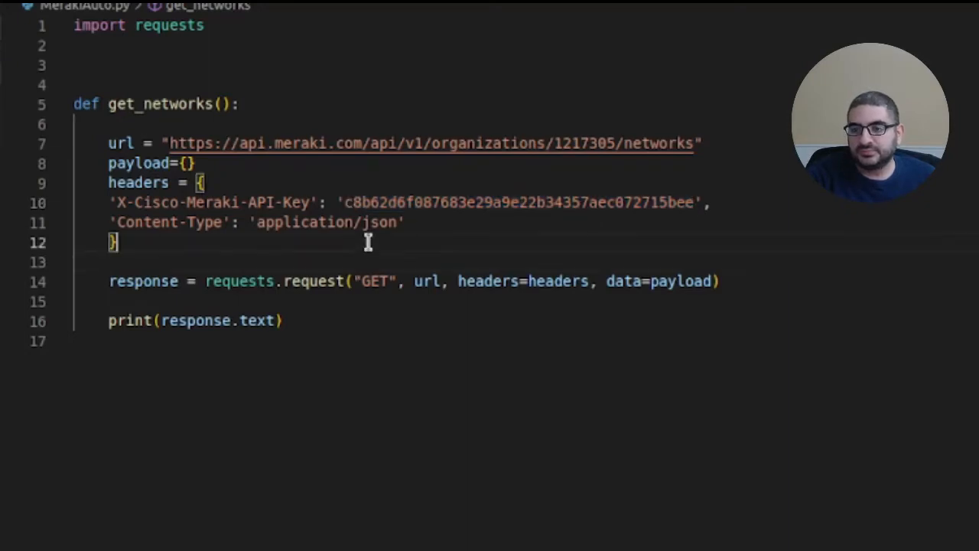
key("Up")
key("Up")
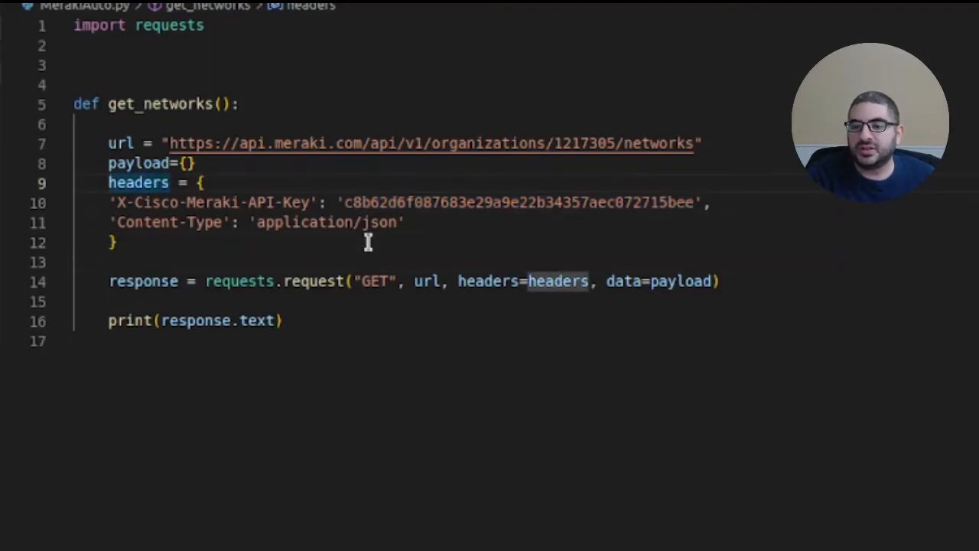
double_click(141, 177)
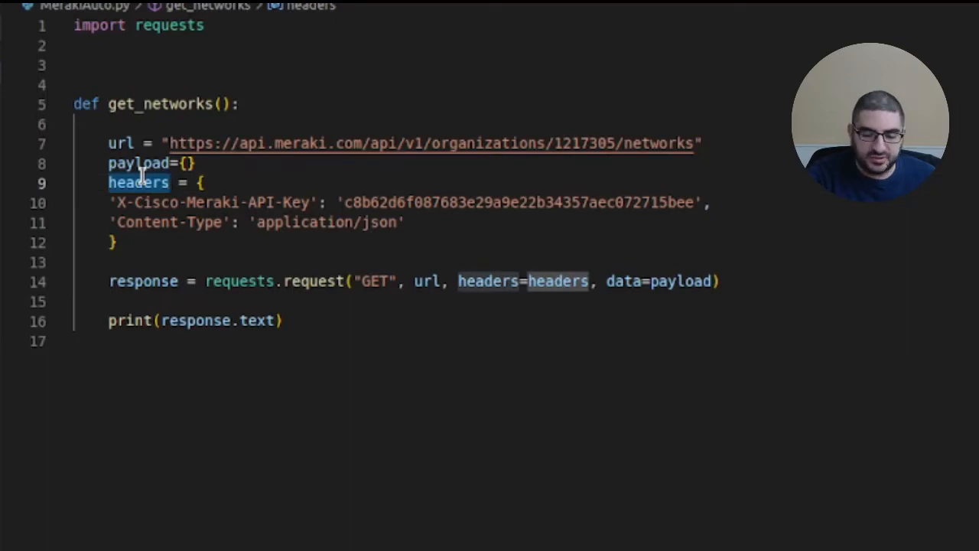
left_click(196, 182)
left_click_drag(164, 243, 59, 182)
key("ctrl+c")
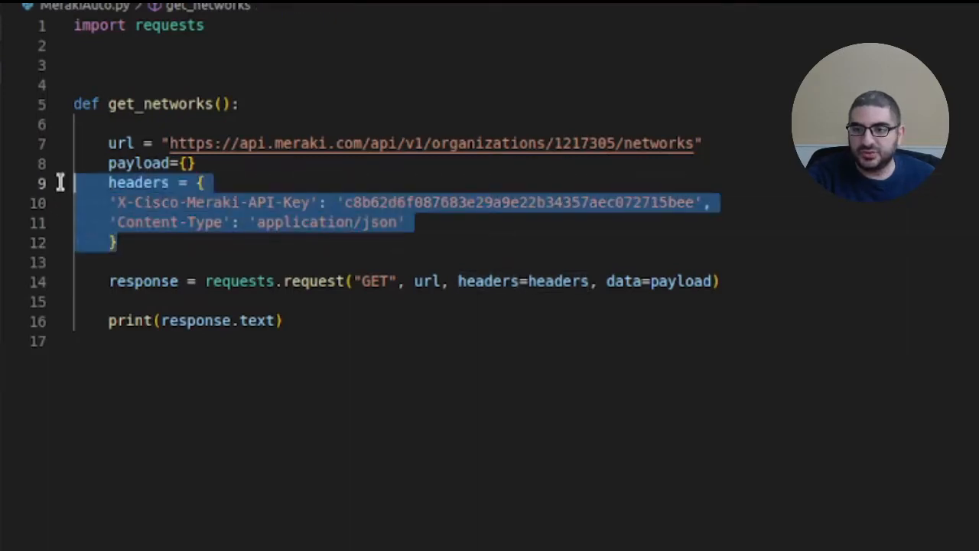
key("BackSpace")
Step: Paste the headers dictionary below the import as an unindented top-level variable
left_click(236, 59)
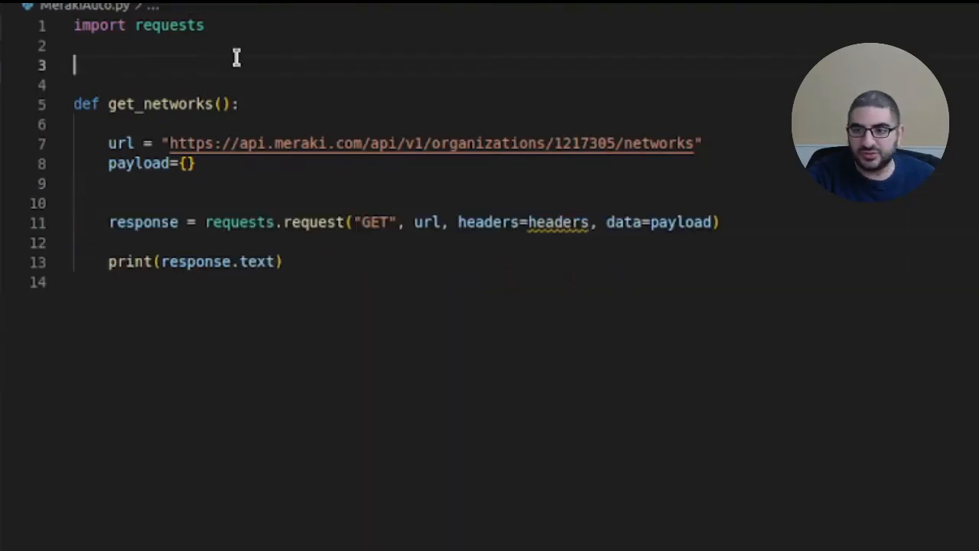
key("ctrl+v")
key("shift+Up")
key("shift+Up")
key("shift+Up")
key("shift+Up")
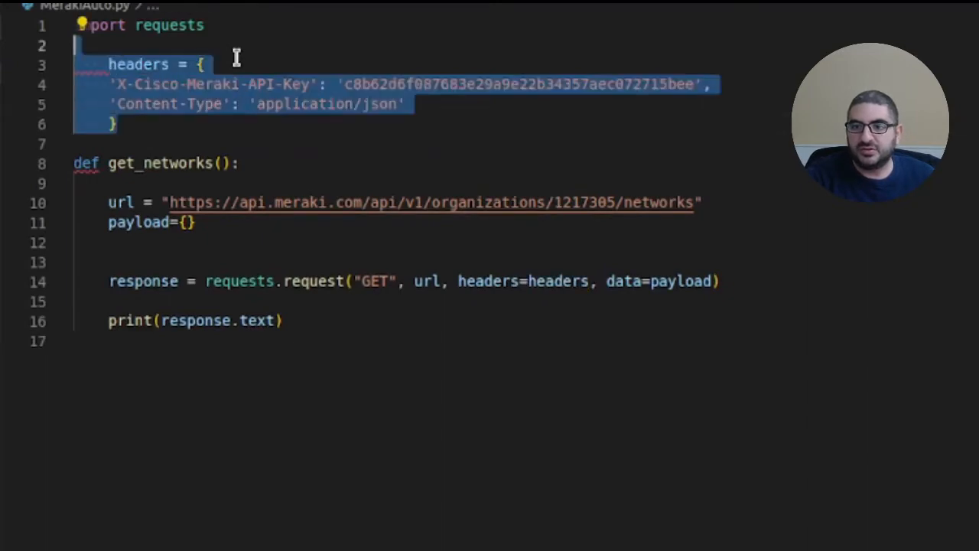
key("shift+Tab")
key("Down")
key("Down")
key("Down")
key("Down")
key("Down")
key("Down")
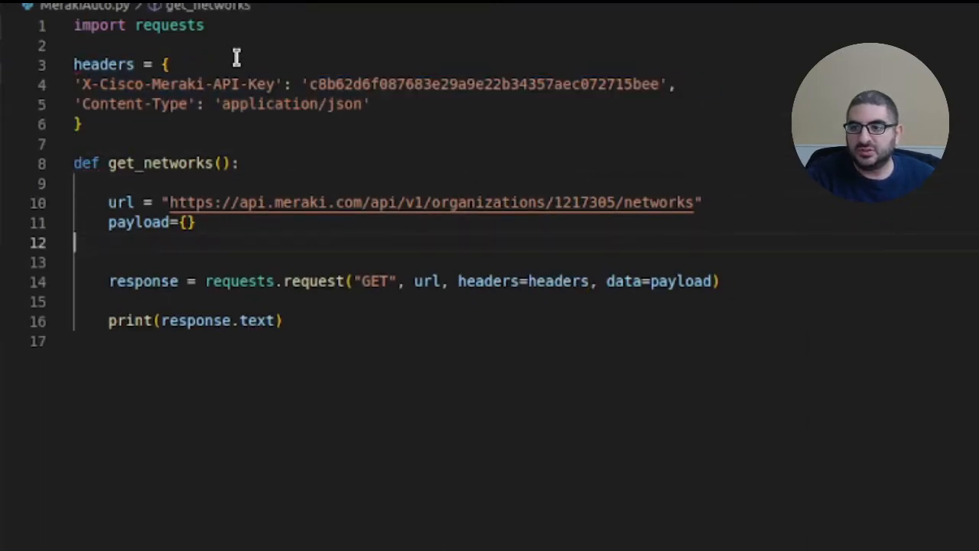
Step: Assign headers = headers in get_networks and remove the extra blank lines
double_click(488, 281)
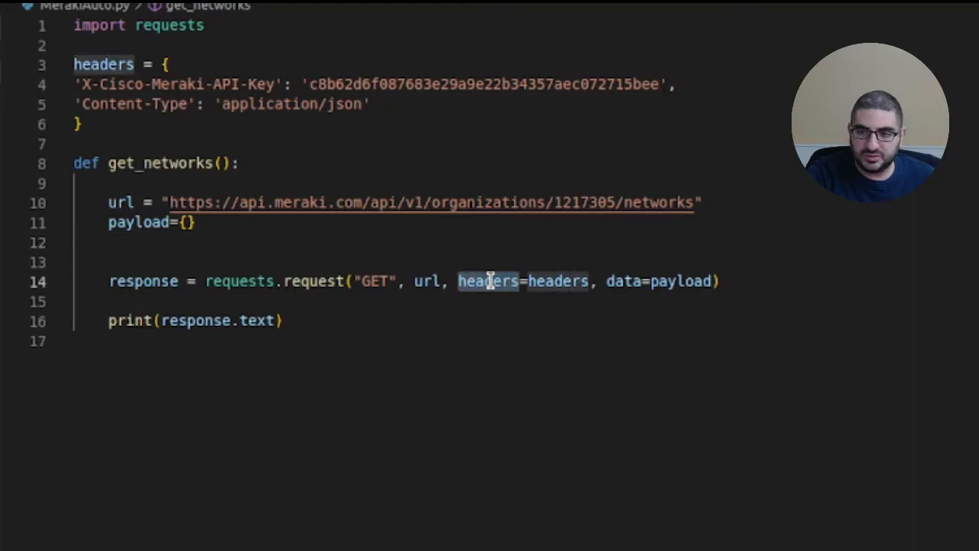
left_click(441, 254)
type("headers")
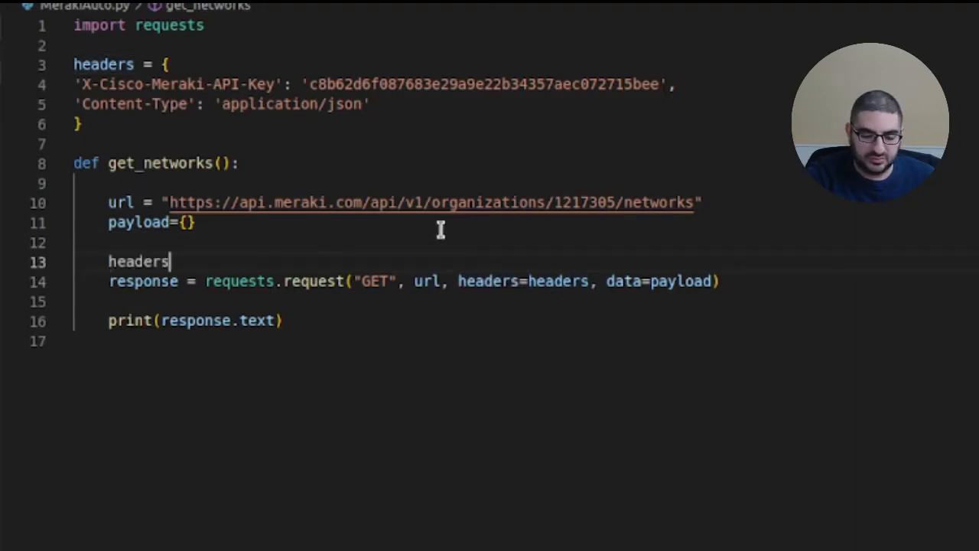
type(" = headers")
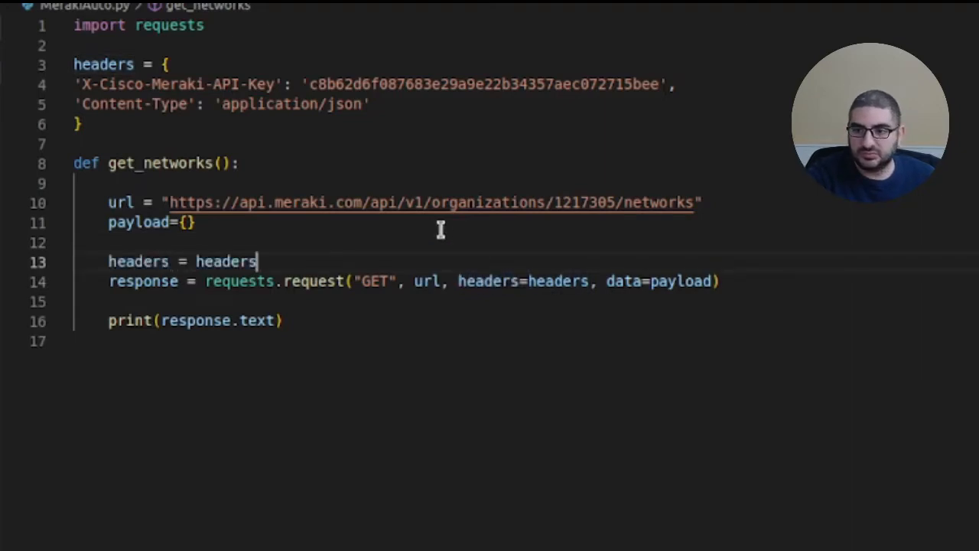
key("Right")
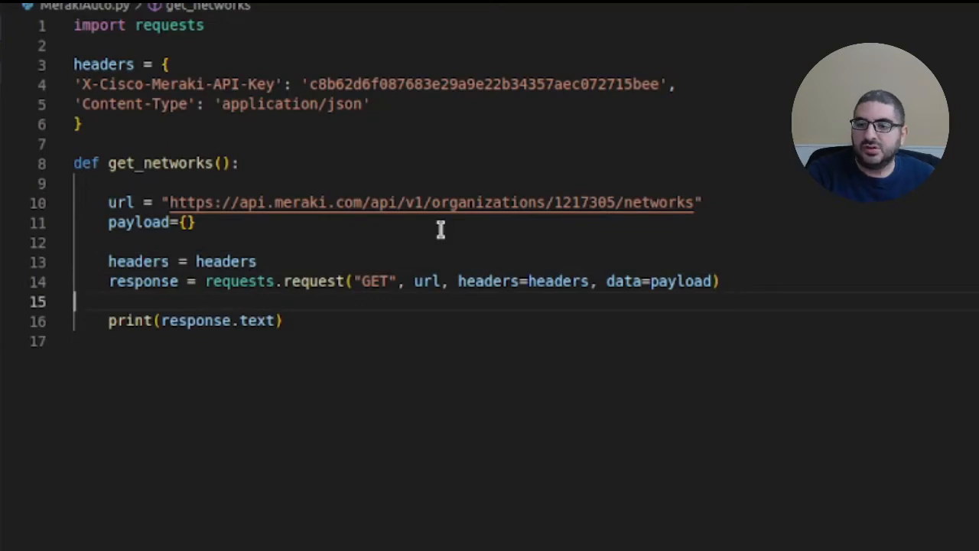
left_click(366, 249)
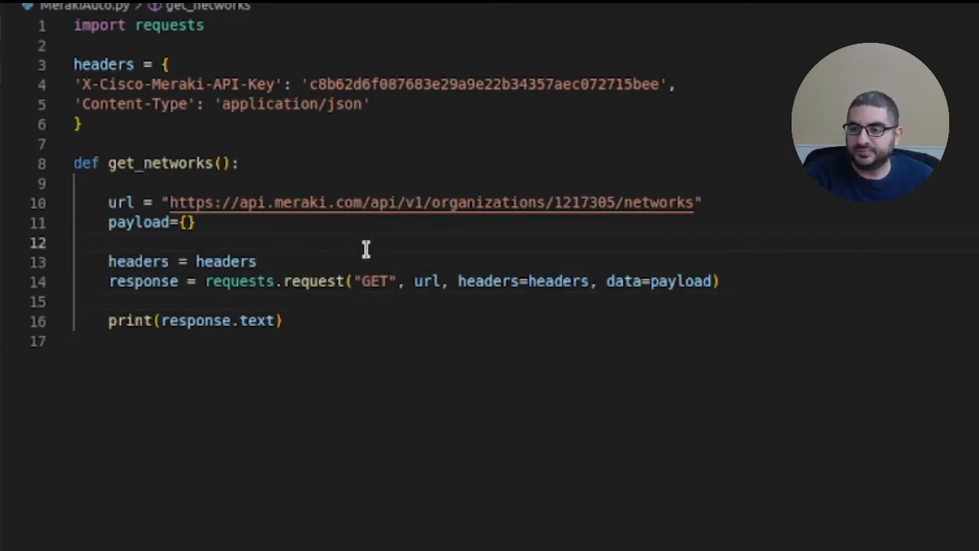
key("BackSpace")
key("Up")
key("BackSpace")
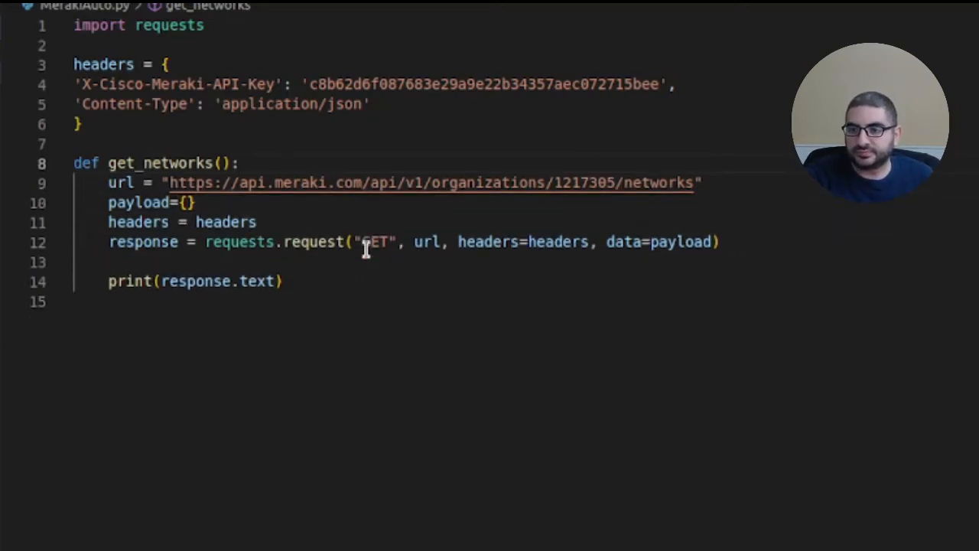
key("Right")
key("Right")
key("Down")
key("Down")
key("Down")
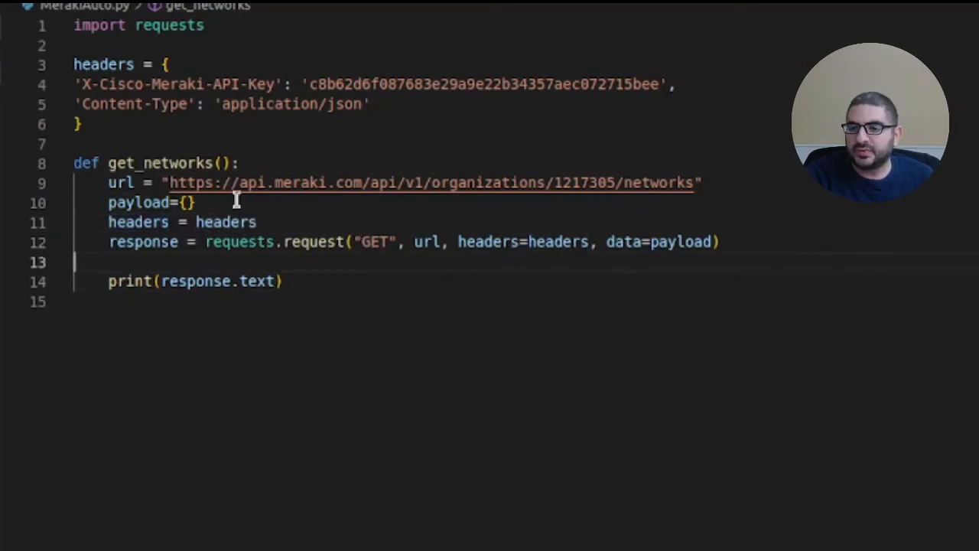
Step: Add 'if response.ok :' returning response.json() inside get_networks
key("Tab")
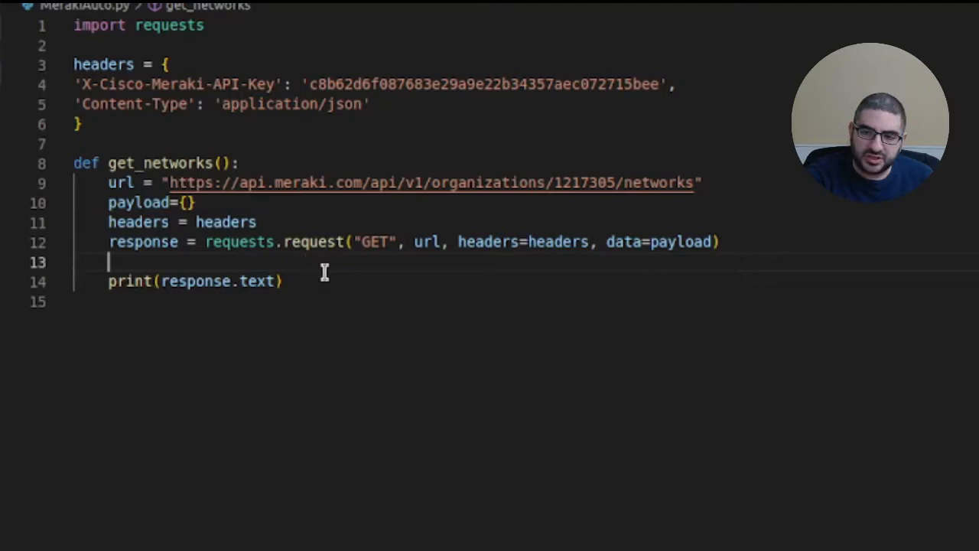
type("if res")
key("Tab")
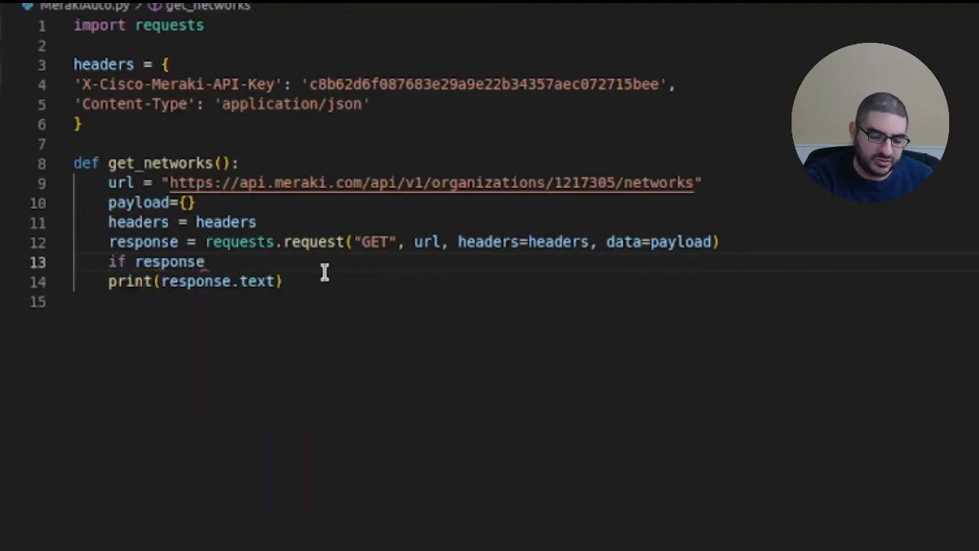
type(".ok")
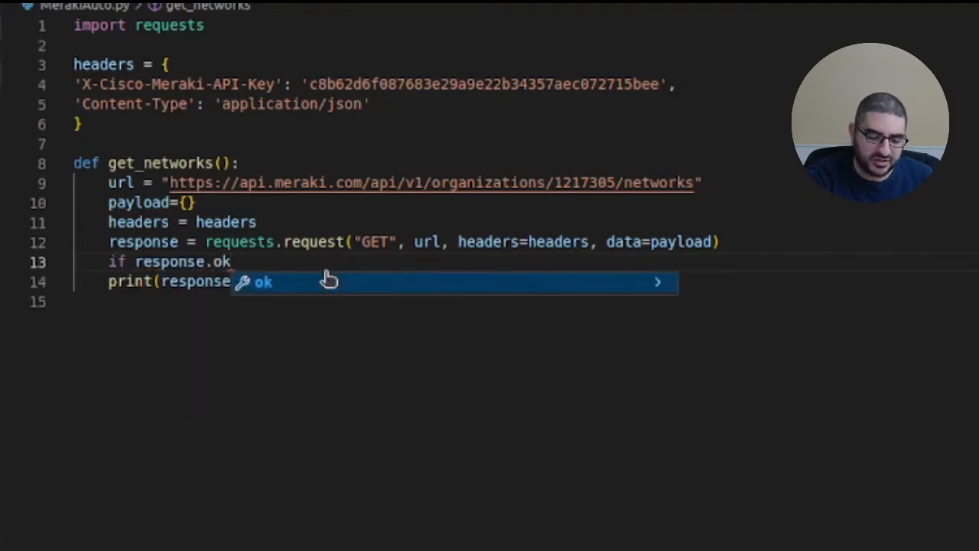
type(" :")
key("Return")
type("retu")
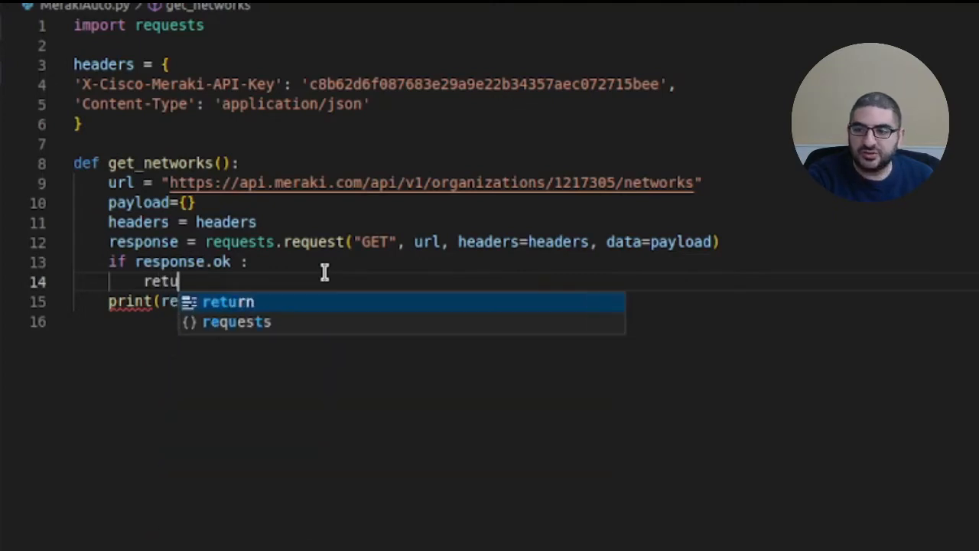
key("Tab")
type("res")
key("Tab")
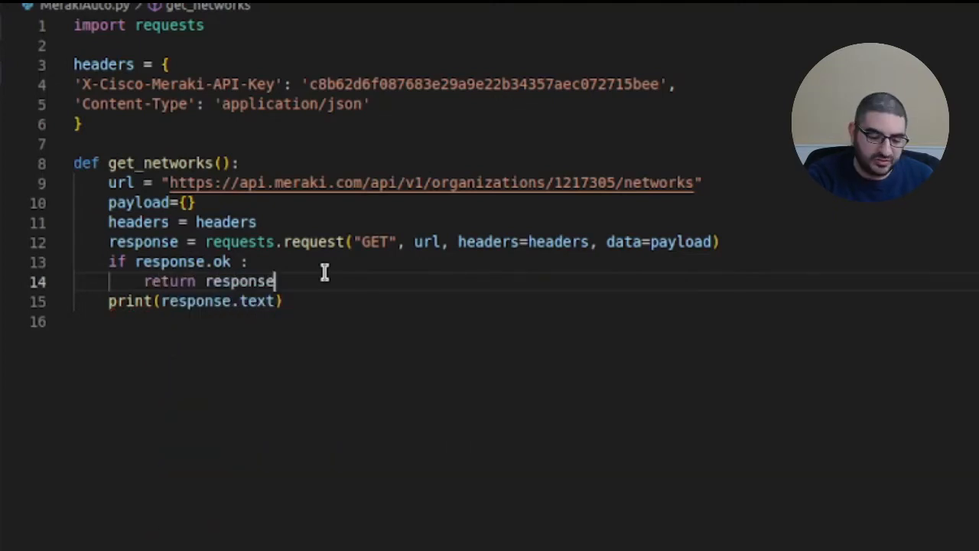
type(".js")
key("Tab")
type("(")
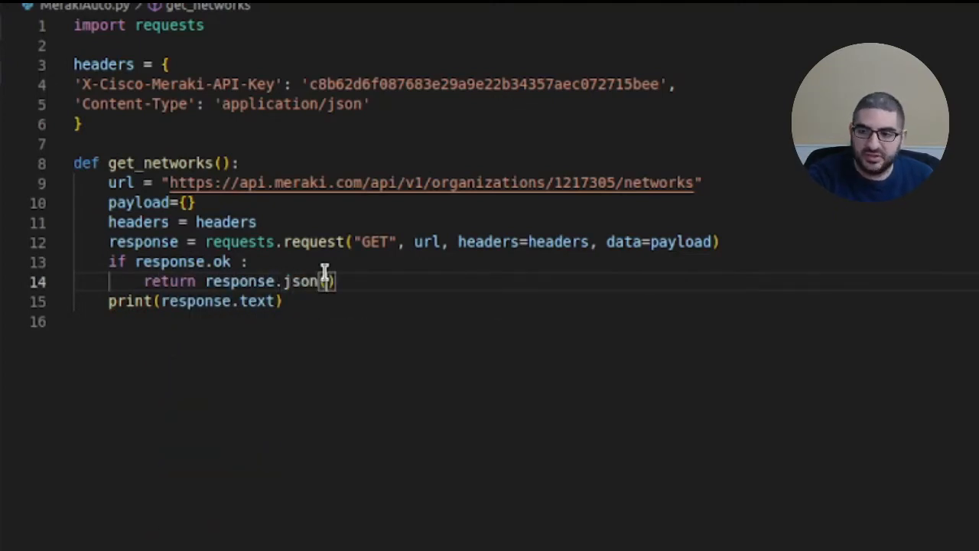
type(")")
key("Return")
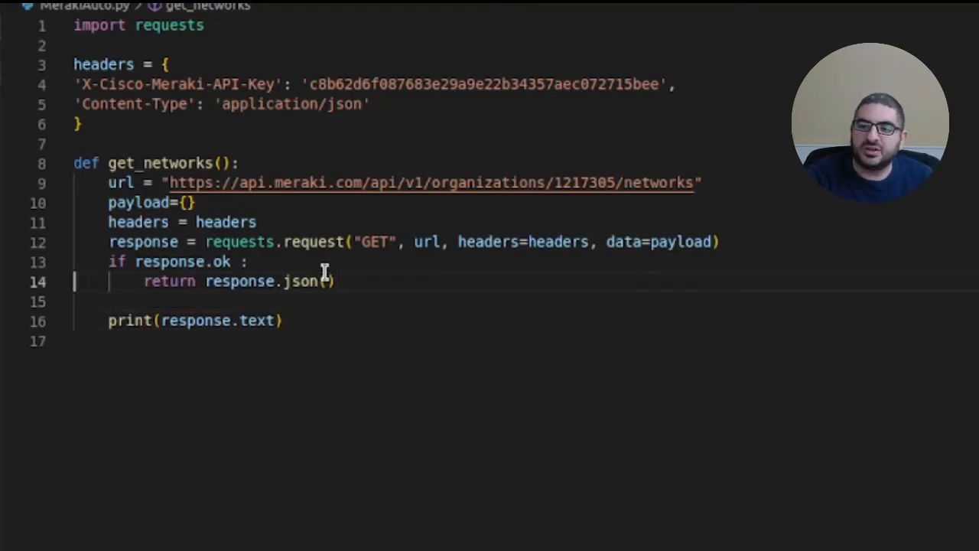
Step: Print a '---- Done ----get_networks----' banner before the return and begin the else line
key("Left")
key("Return")
type("pri")
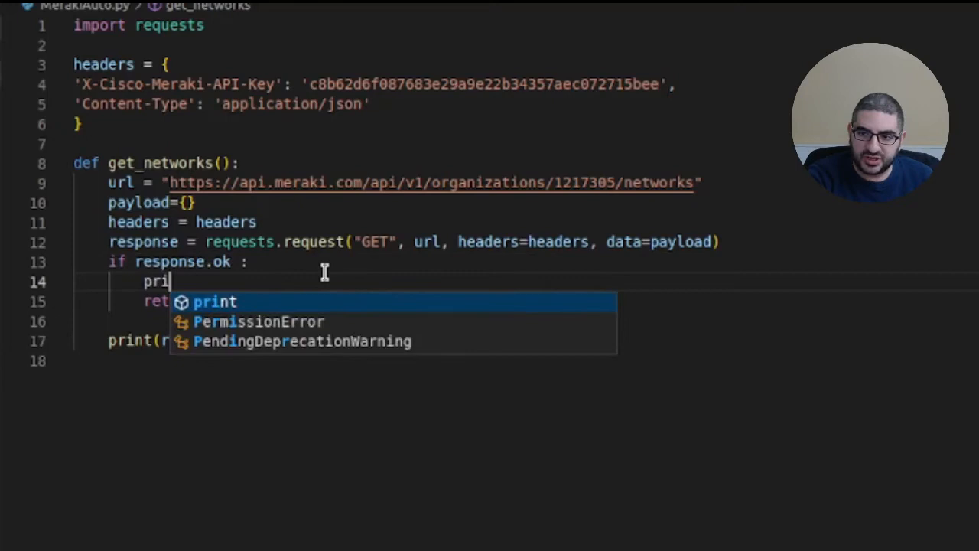
key("Tab")
type("('")
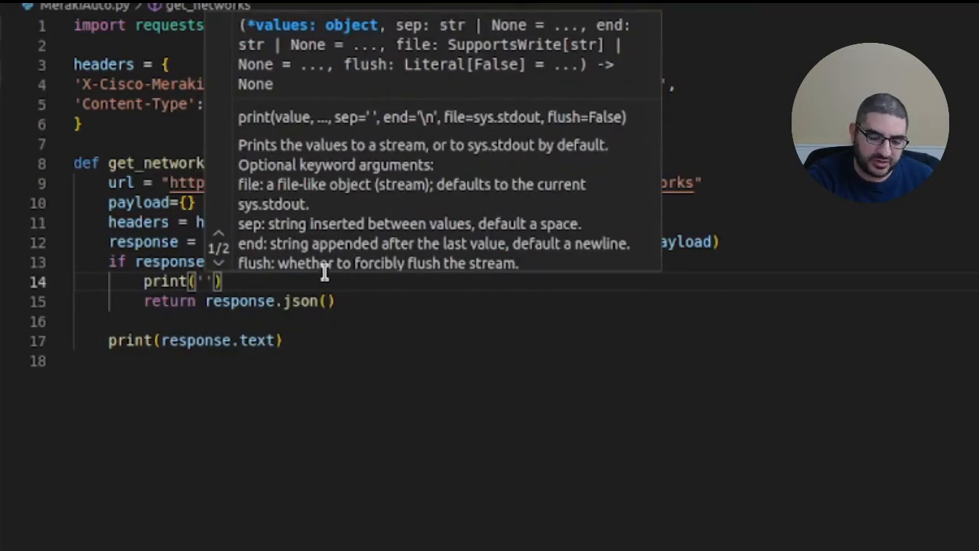
type("--------------------------------------------------")
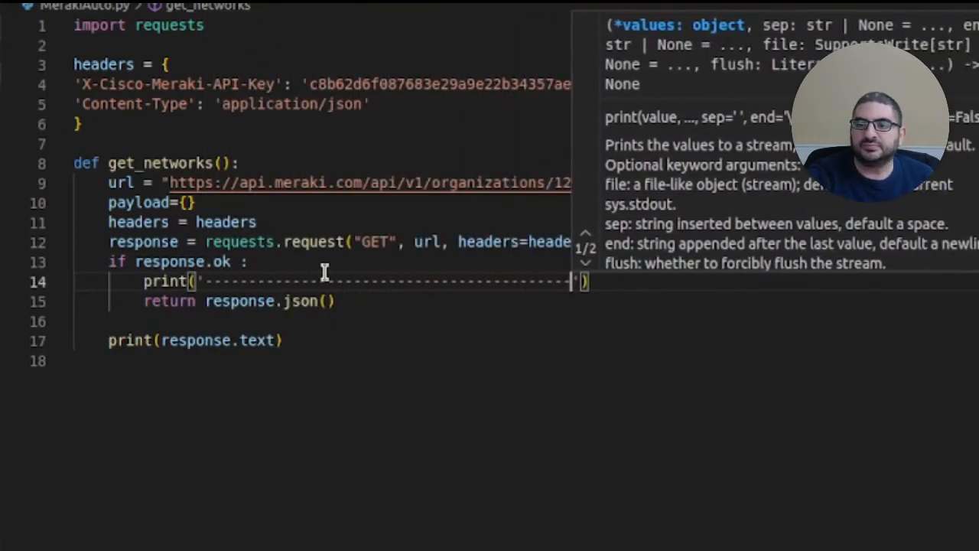
double_click(175, 163)
key("ctrl+c")
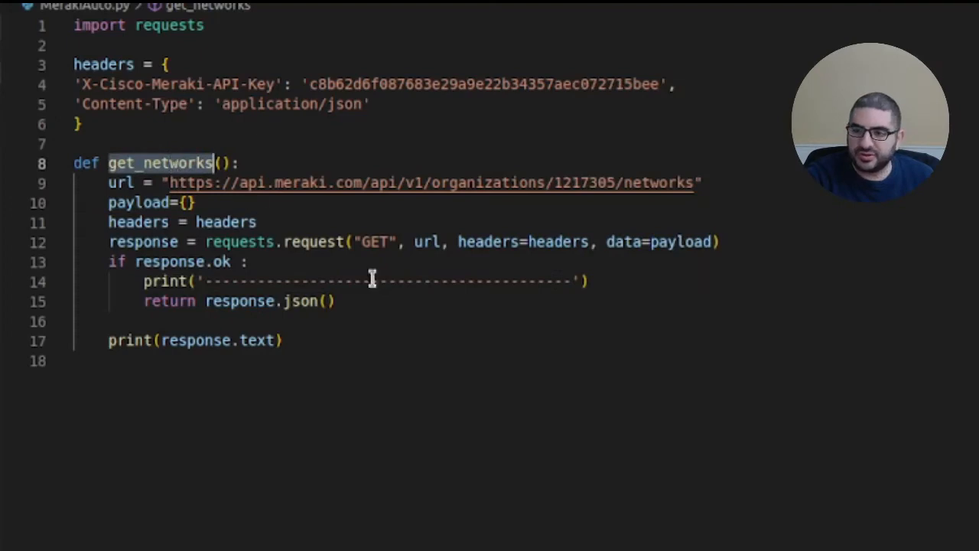
left_click(350, 281)
key("ctrl+v")
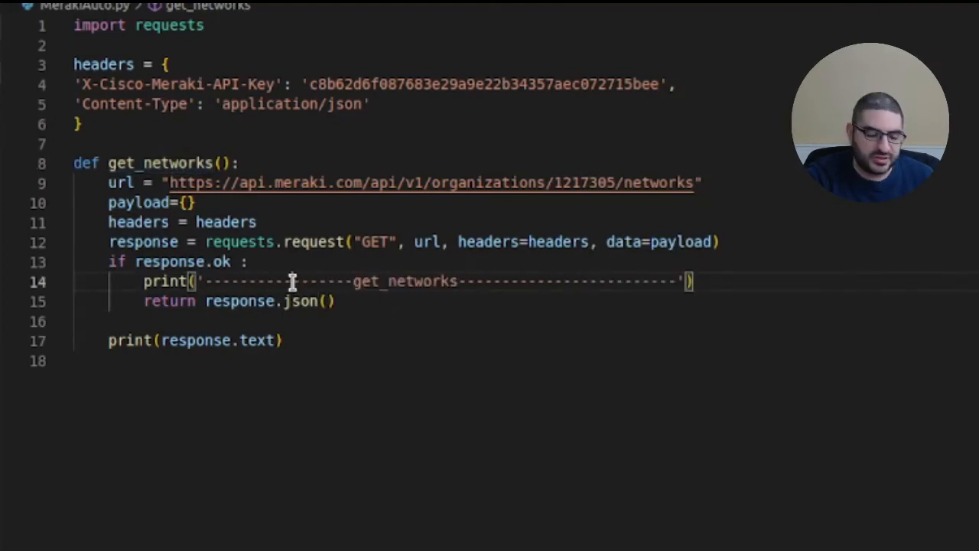
left_click(292, 280)
type("Done")
left_click(292, 281)
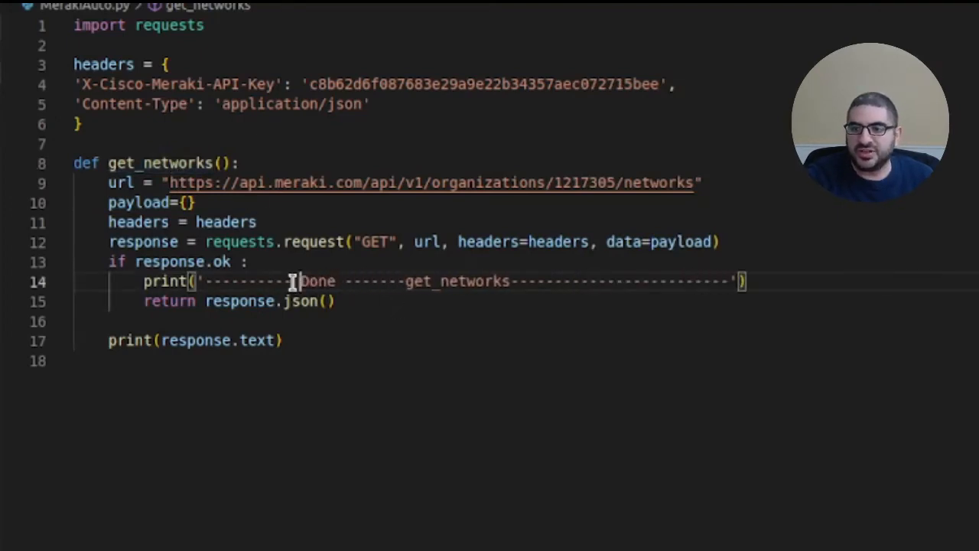
key("Down")
key("Down")
type("else")
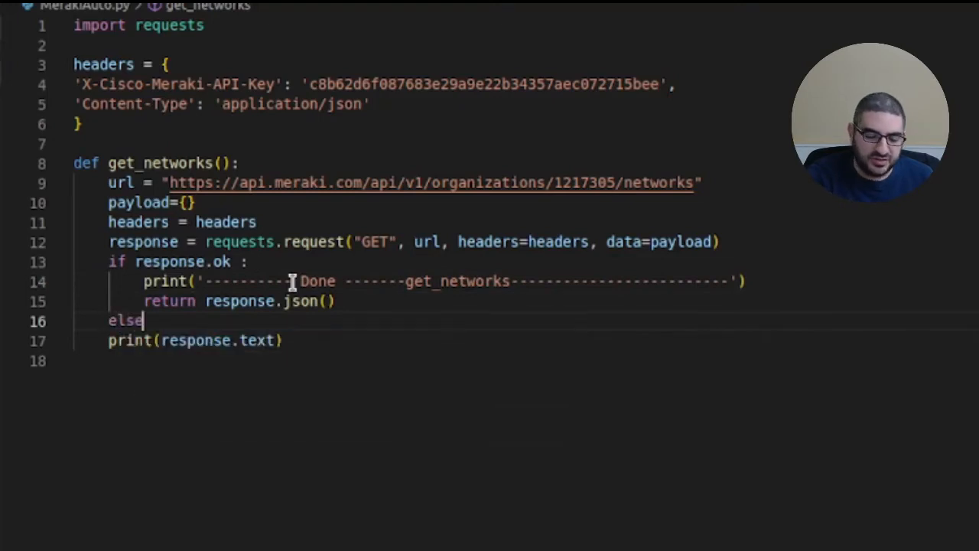
Step: Make the else branch print the response and then response.text
key("Return")
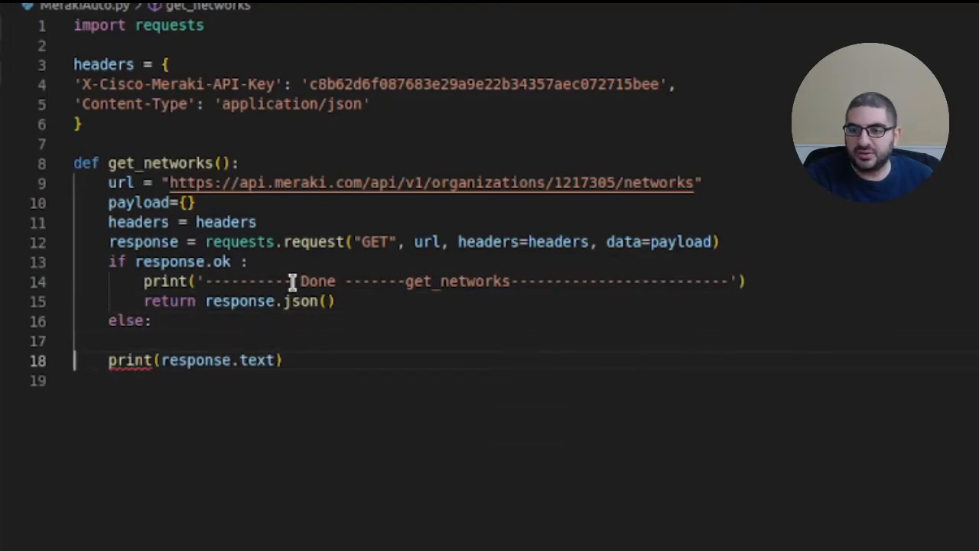
key("Down")
key("Tab")
key("Up")
key("BackSpace")
key("shift+Down")
key("shift+Down")
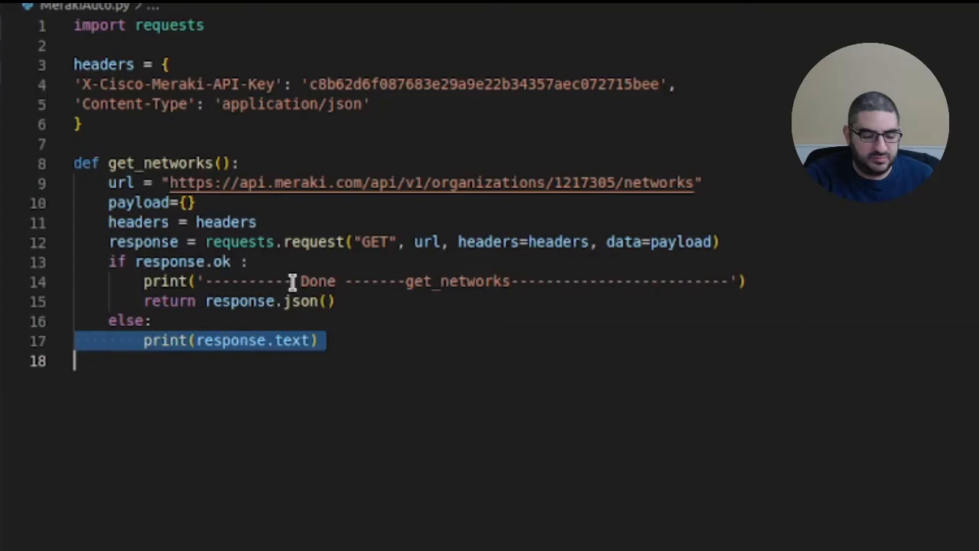
key("Escape")
key("ctrl+v")
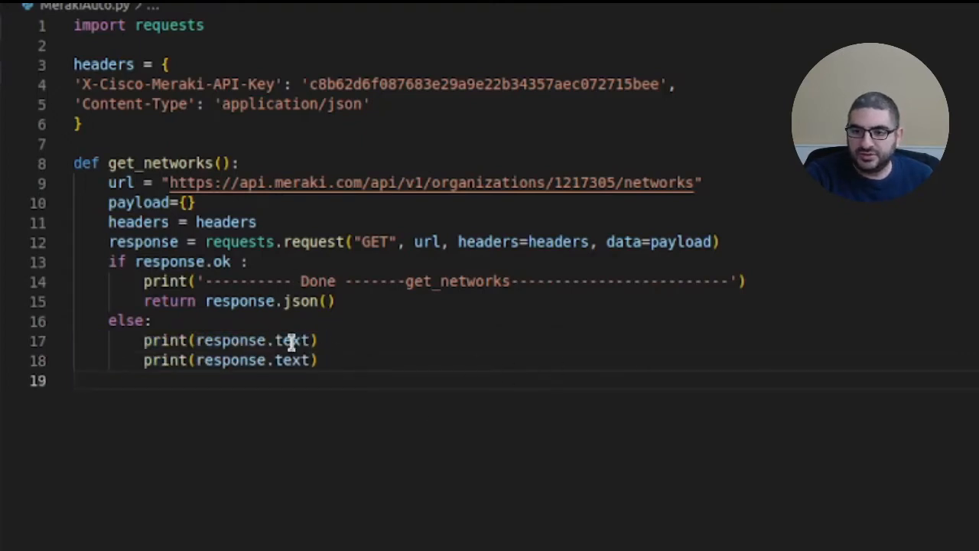
double_click(292, 340)
key("BackSpace")
Step: End the else branch with raise Exception('Api issue')
key("Down")
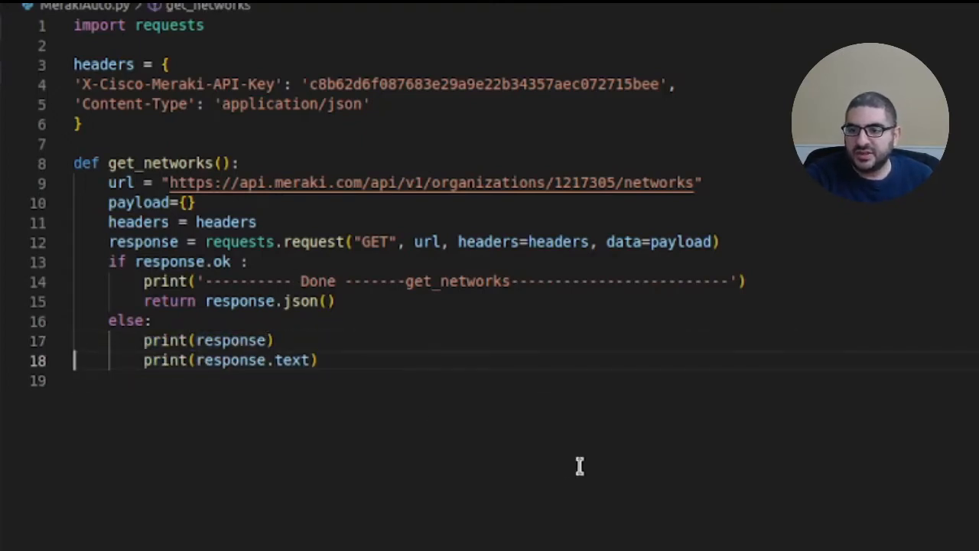
key("End")
key("Return")
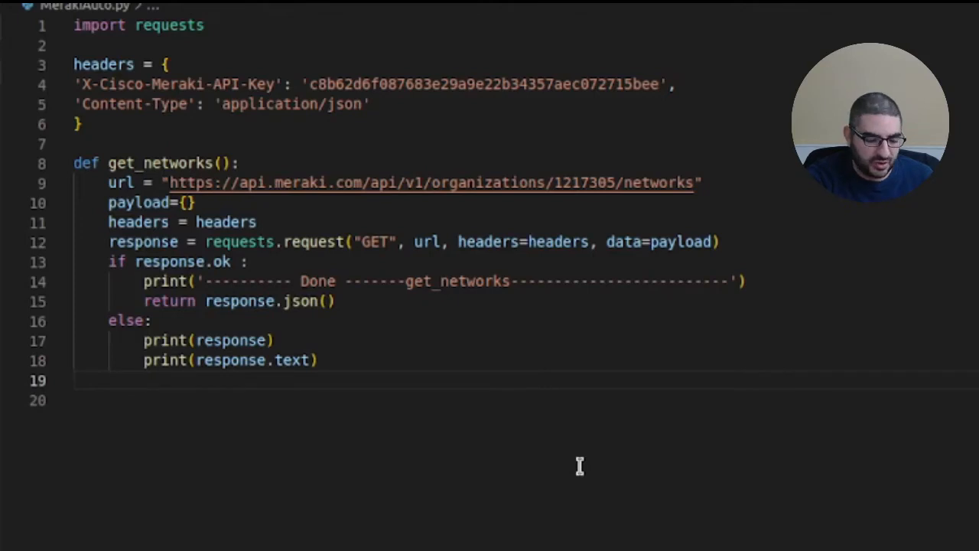
type("re")
key("BackSpace")
type("aise ")
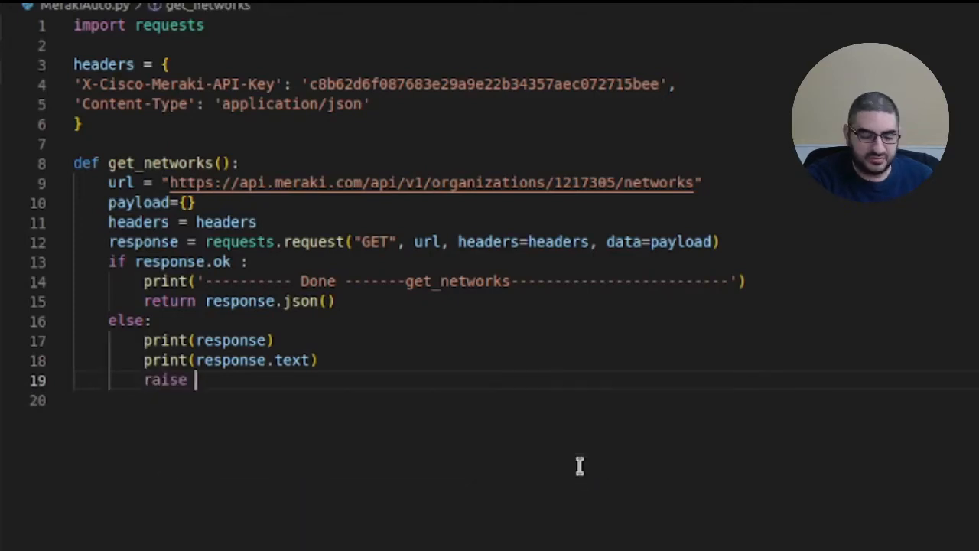
type("Ex")
key("Tab")
type("'")
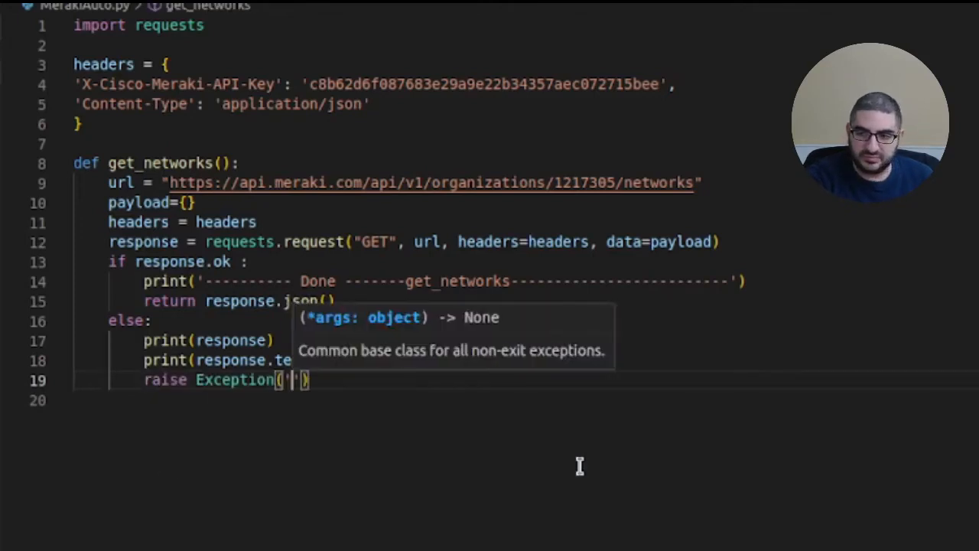
type("Api i")
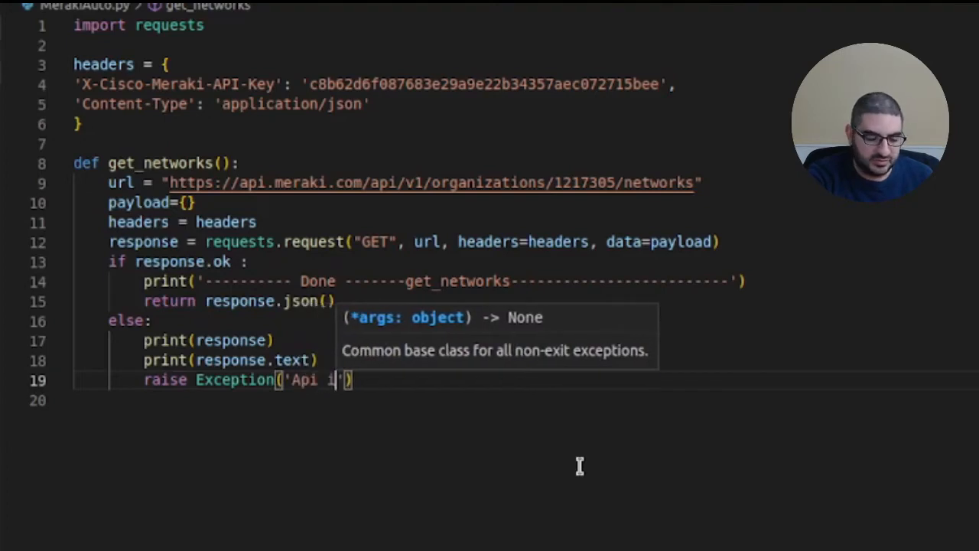
type("ssue")
key("Down")
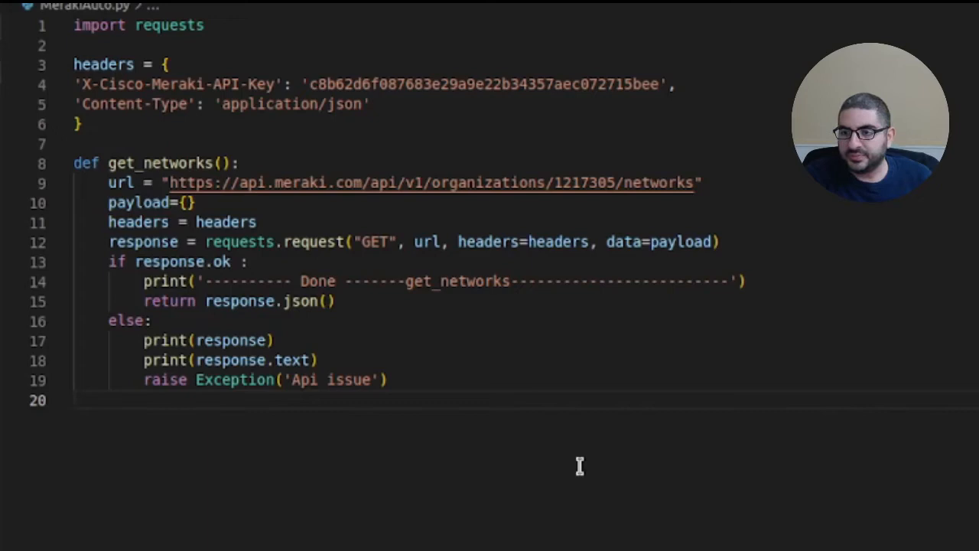
mouse_move(108, 163)
left_mouse_down()
mouse_move(222, 180)
mouse_move(229, 163)
left_mouse_up()
Step: Define pprint printing json.dumps(value, indent=2) above get_networks, fixing the dumps typo
left_click(281, 137)
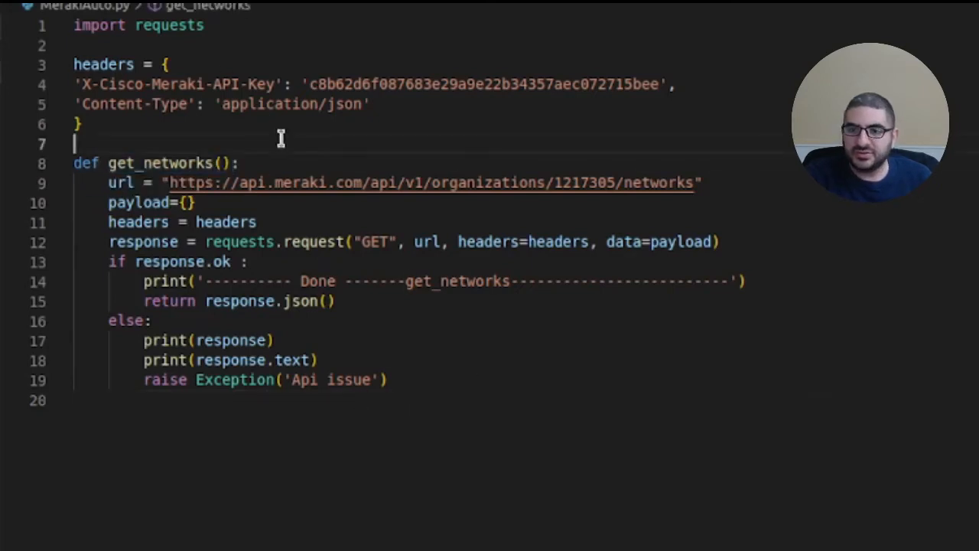
key("Return")
type("def")
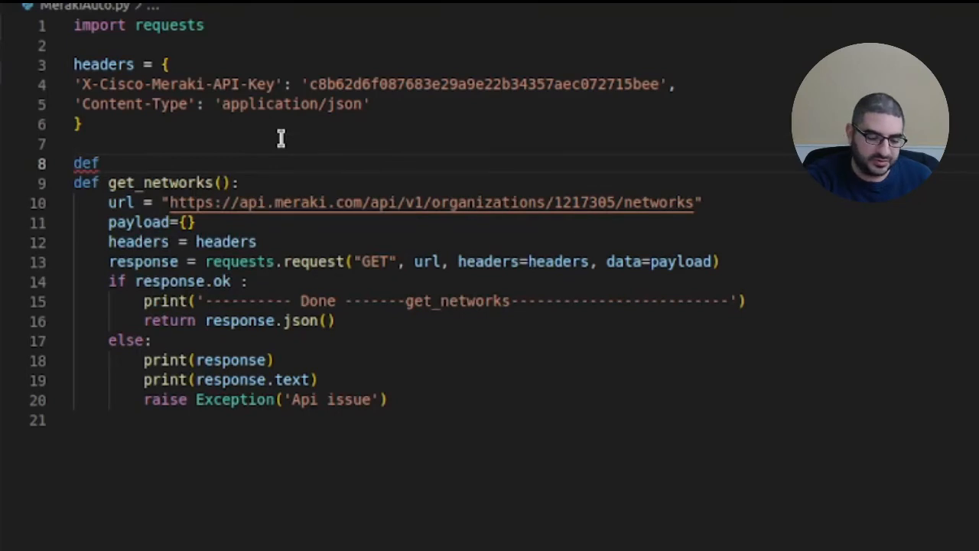
type(" pprint(")
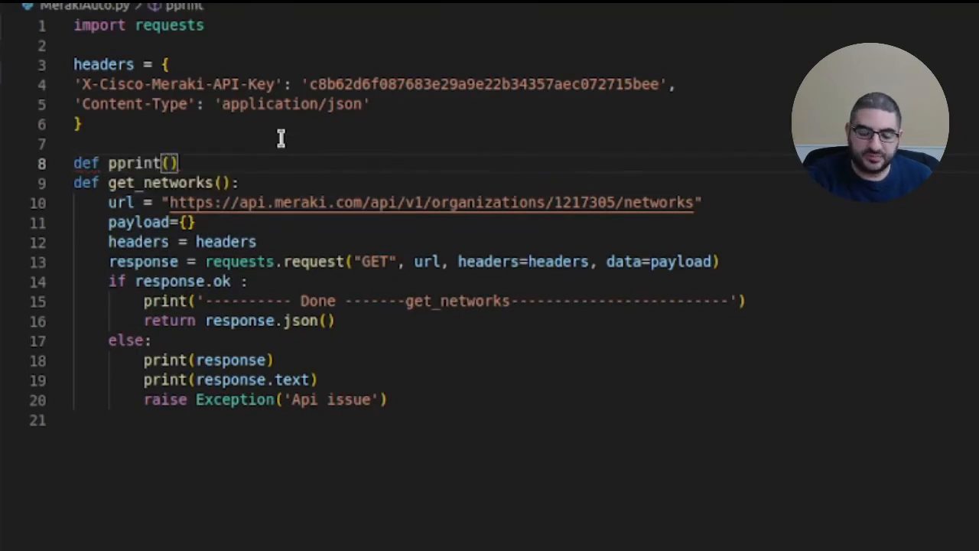
type("vlaue")
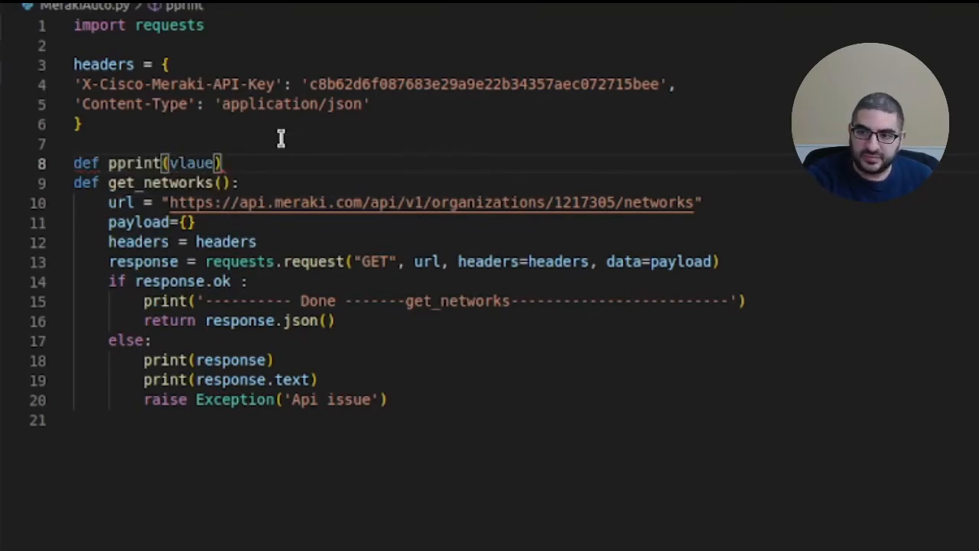
type("):")
key("Return")
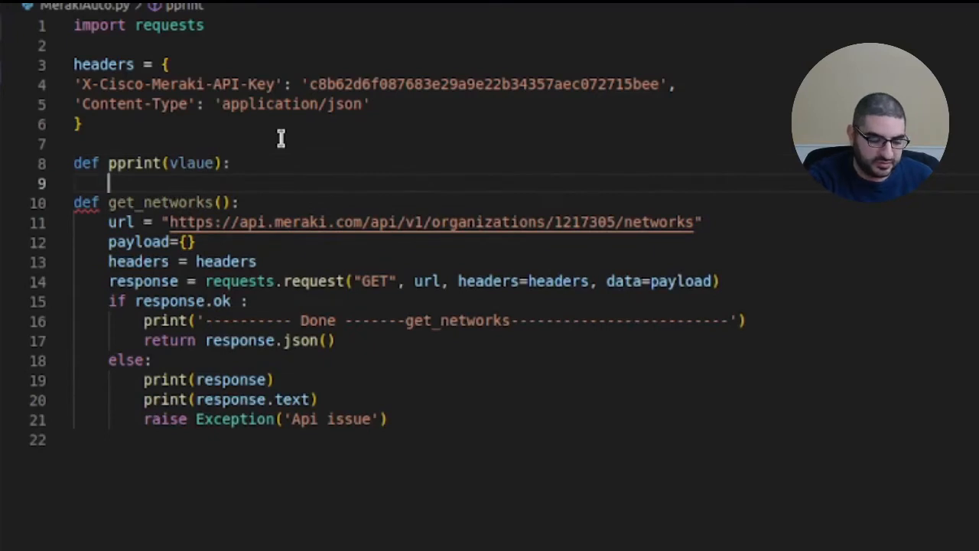
type("print(json")
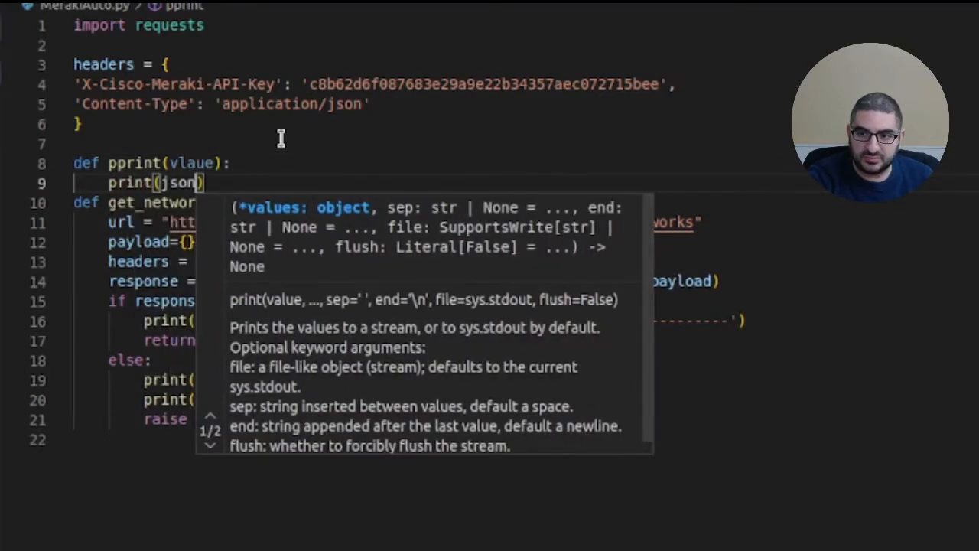
type(".dummp")
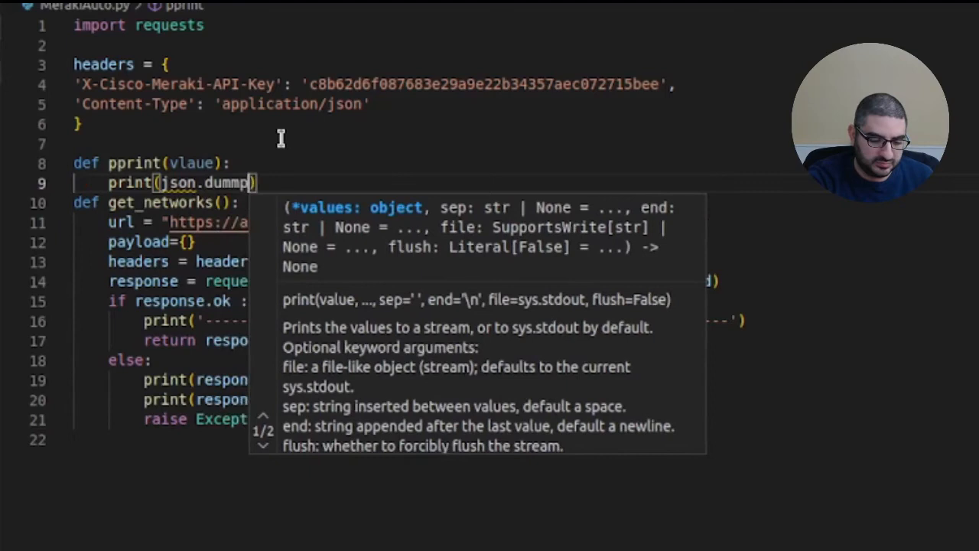
type("s(")
key("Left")
key("Left")
key("Left")
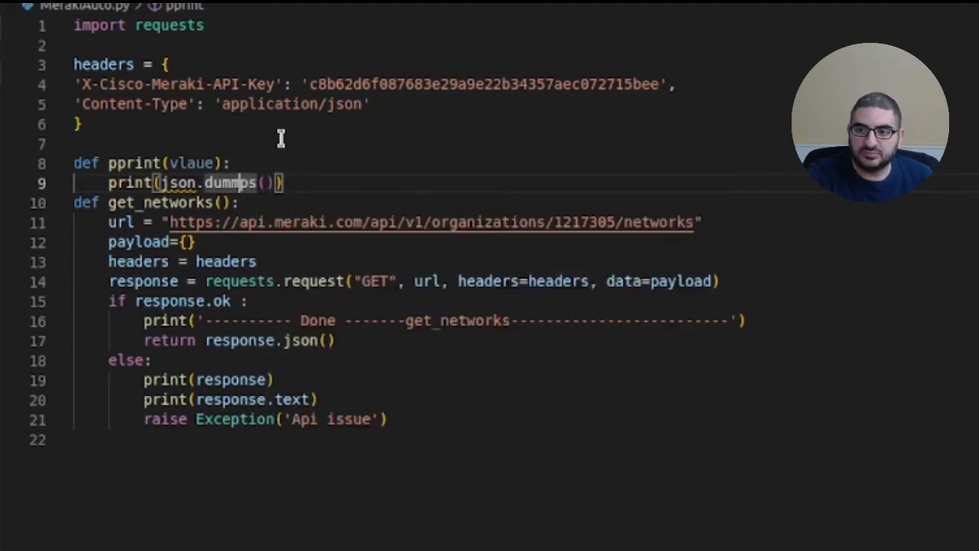
key("BackSpace")
key("Right")
key("Right")
key("Right")
type("vl")
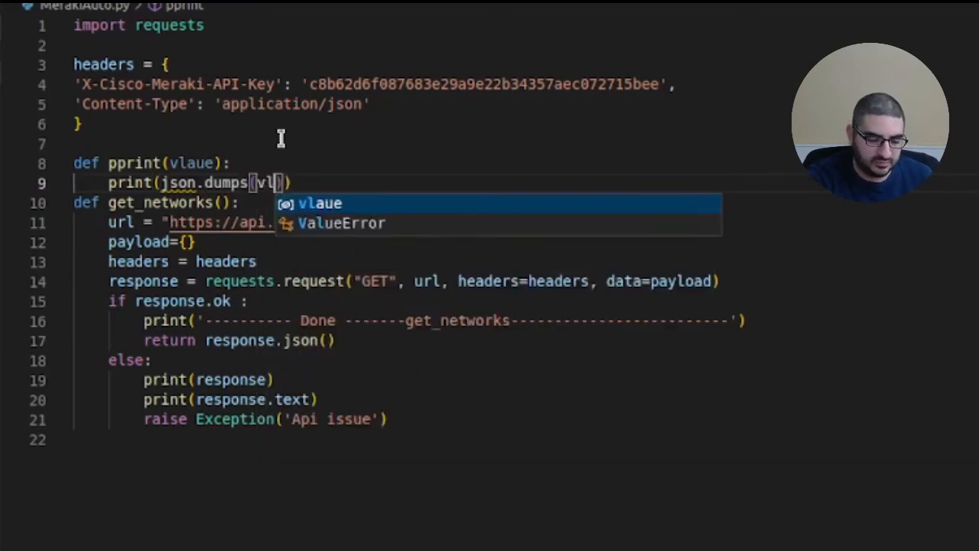
type("aue")
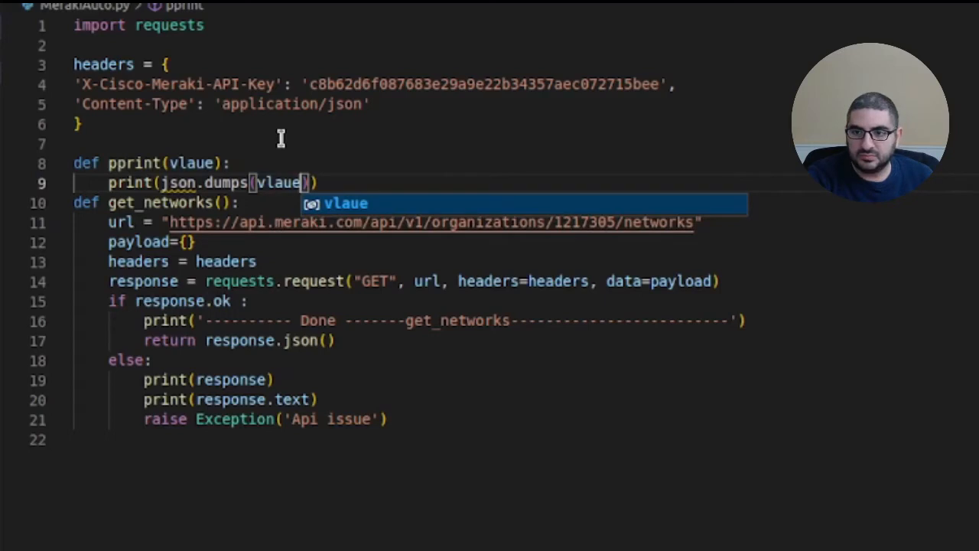
key("BackSpace")
key("BackSpace")
key("BackSpace")
key("BackSpace")
type("al")
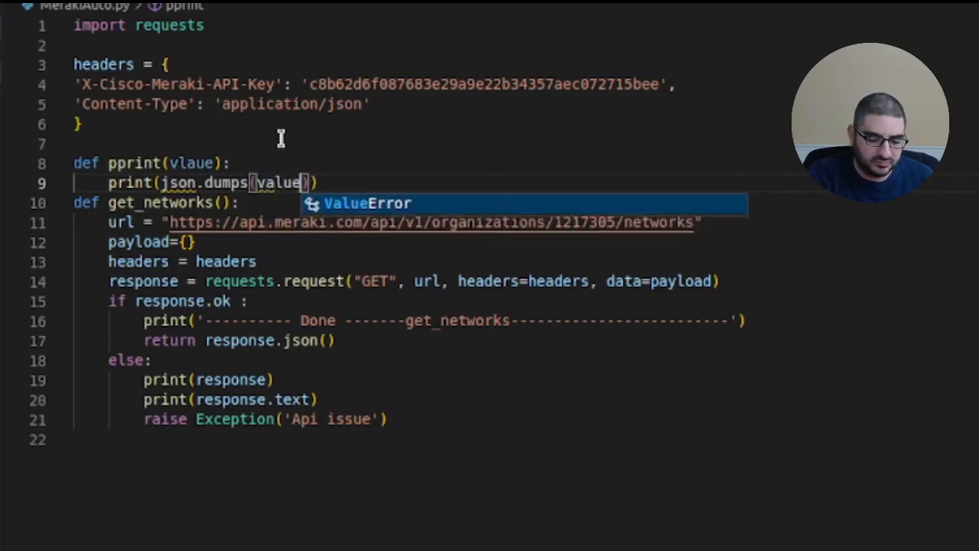
type(",inde")
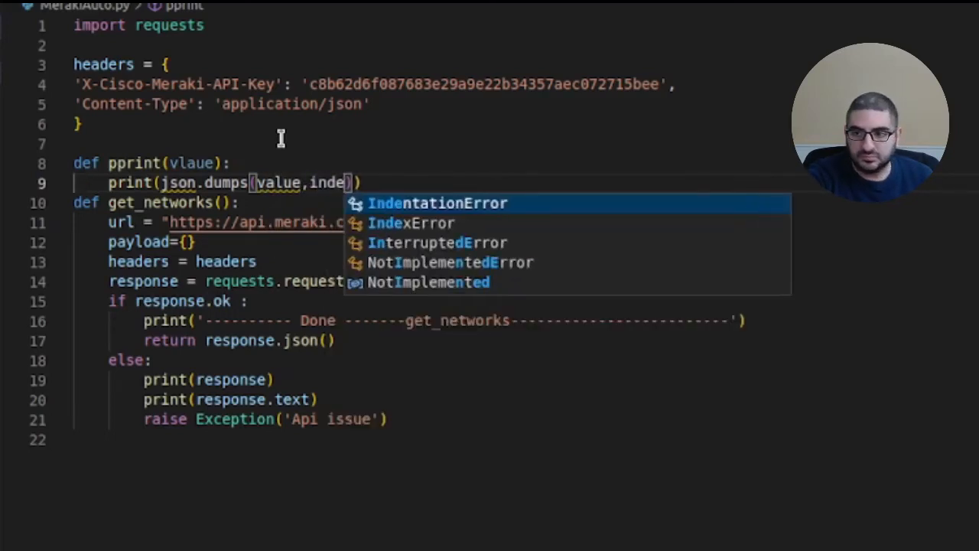
type("nt=2")
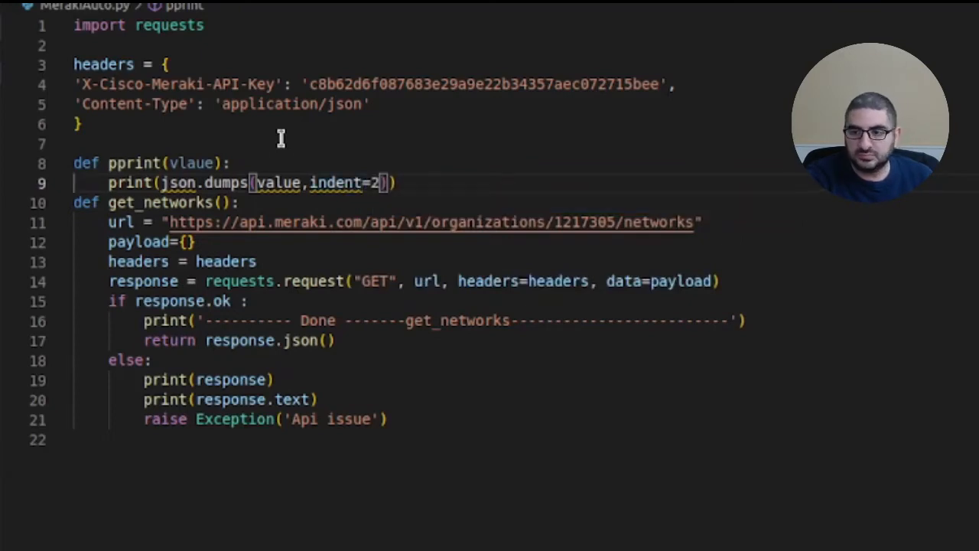
Step: Fix the vlaue parameter typo and add import json on line 2
key("Up")
key("Up")
key("Down")
key("Right")
key("Right")
key("Right")
key("Right")
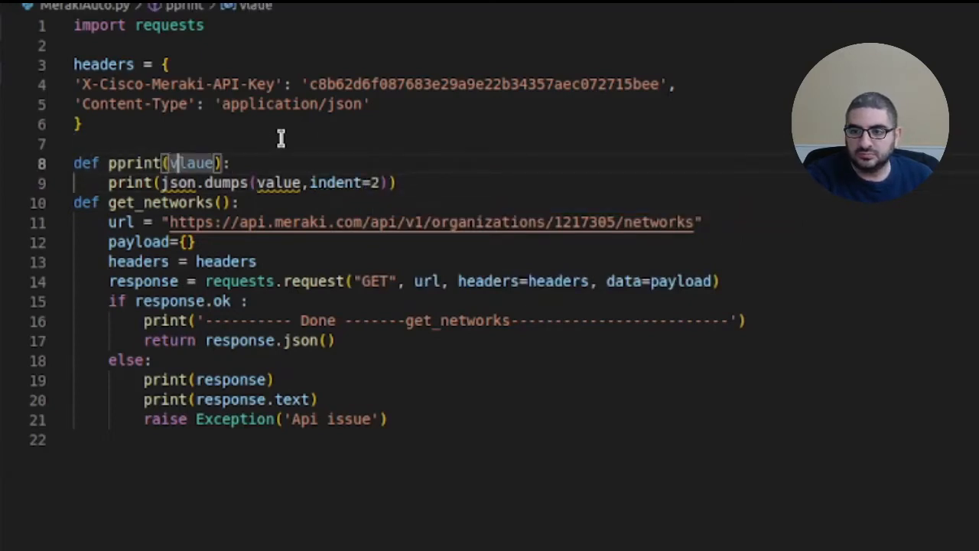
type("a")
key("Right")
key("Delete")
key("Up")
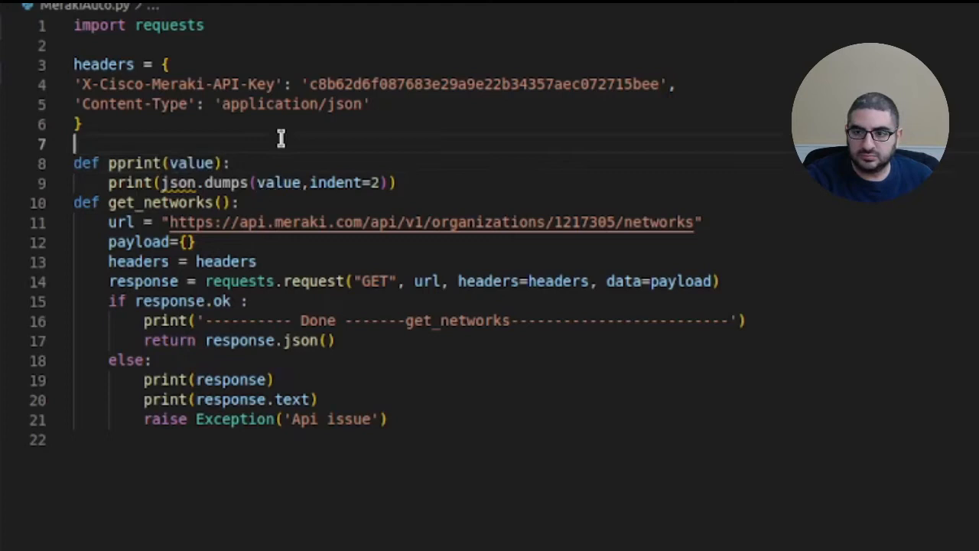
key("Up")
key("Up")
key("Up")
type("import ")
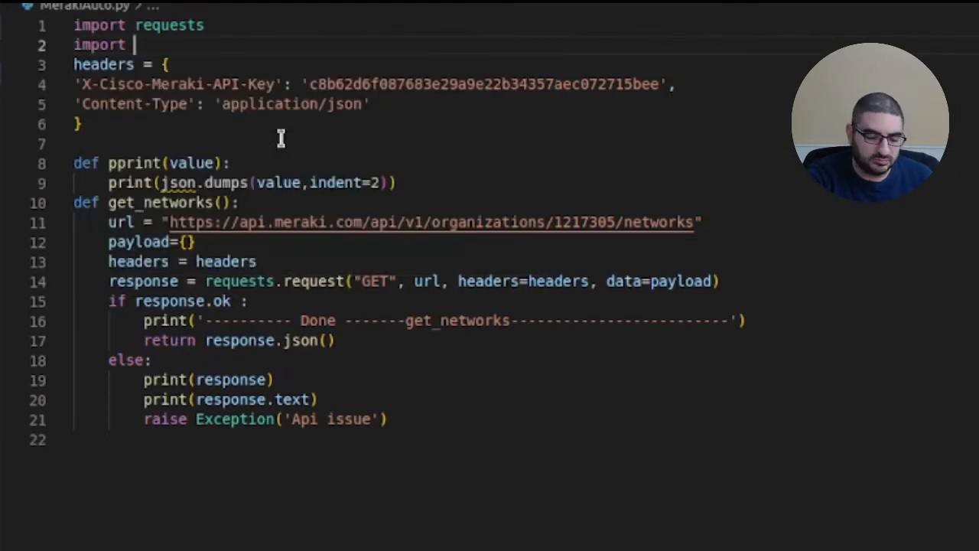
type("jso")
key("Return")
key("Return")
key("Return")
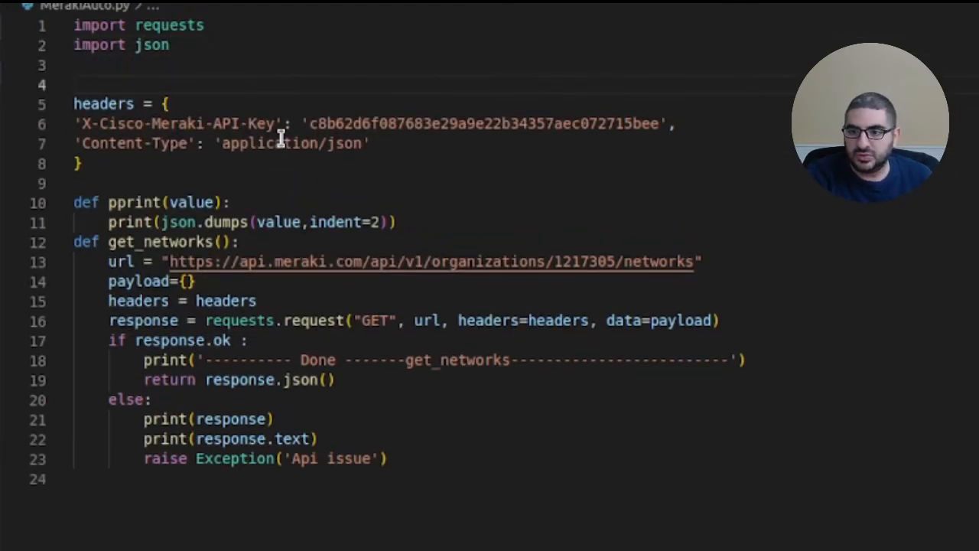
Step: Add blank lines before get_networks and at the end of the script
left_click(490, 213)
key("Right")
key("Return")
key("Return")
key("Down")
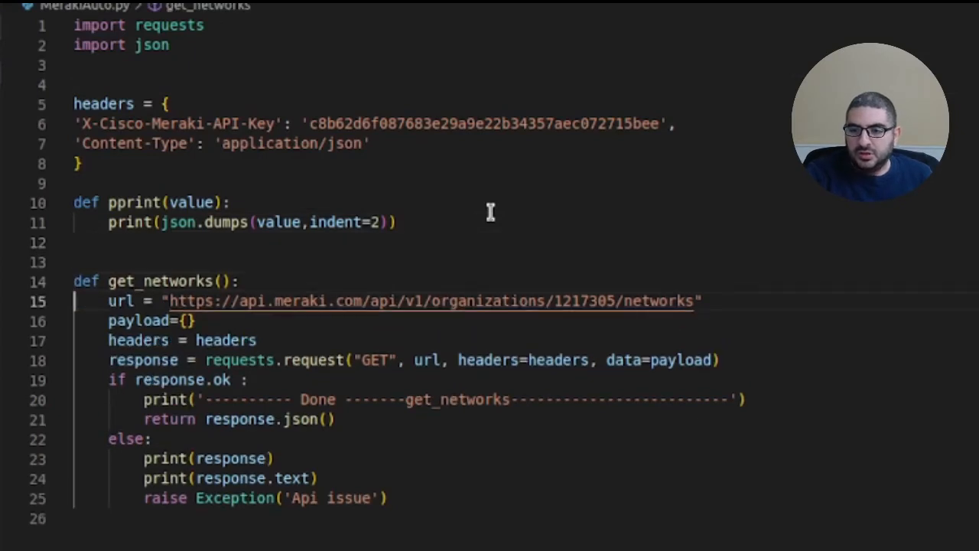
key("Down")
key("Down")
key("Down")
key("Down")
key("Down")
key("Down")
key("Return")
key("Return")
type("pp")
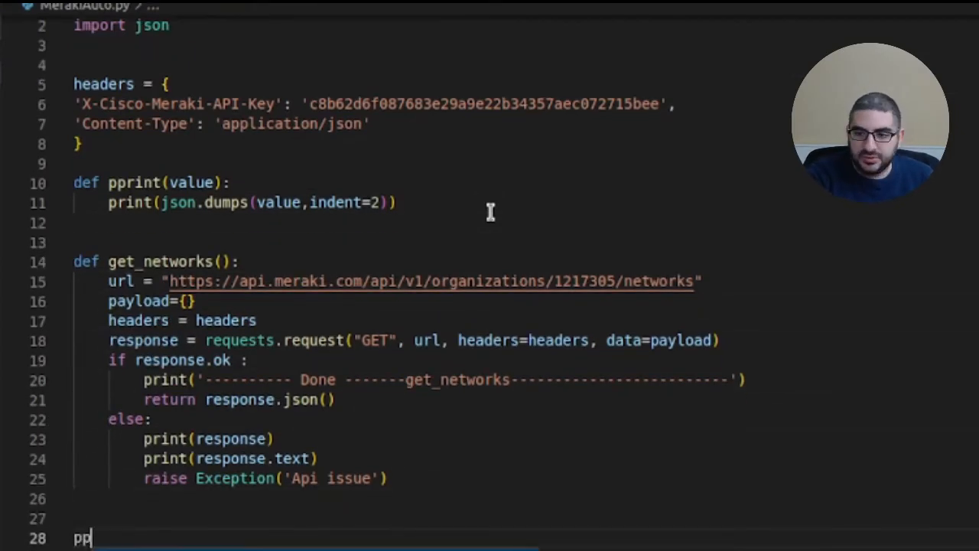
key("Return")
type("(get")
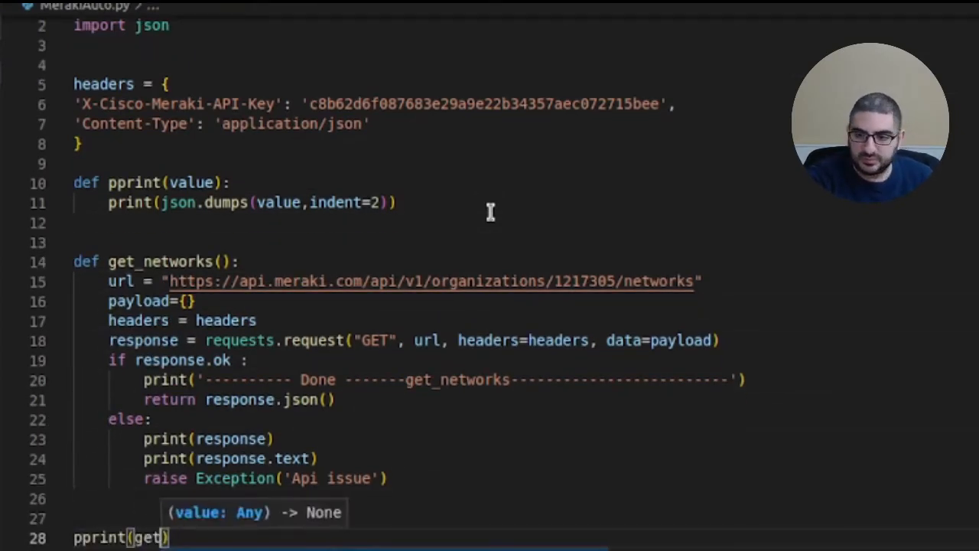
type("_networks())")
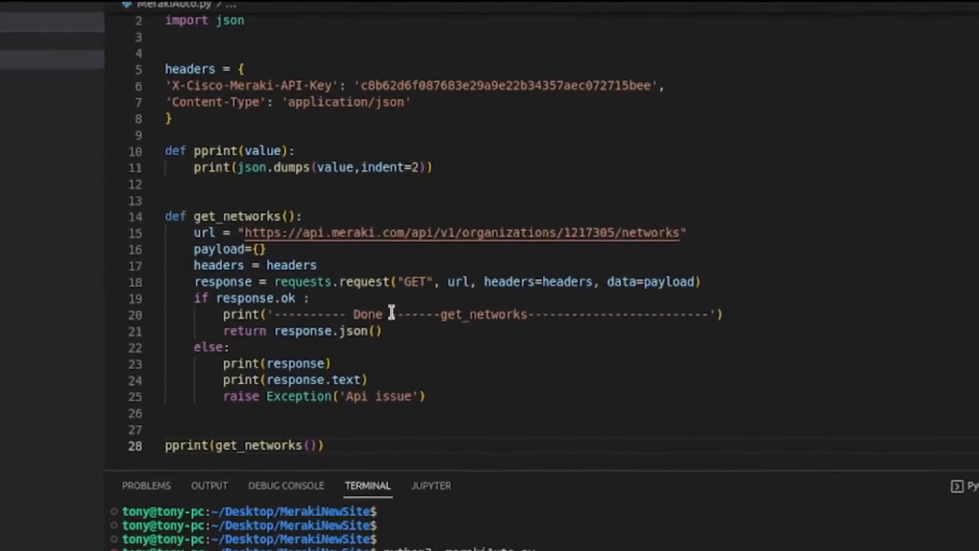
Step: Replace headers = headers with a global headers declaration and save the script
left_click(419, 191)
key("Return")
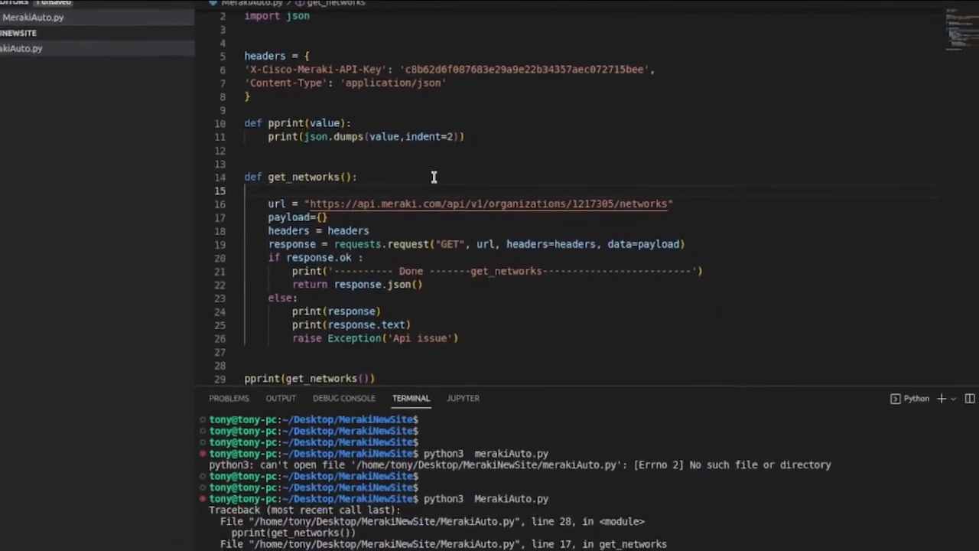
type("global hea")
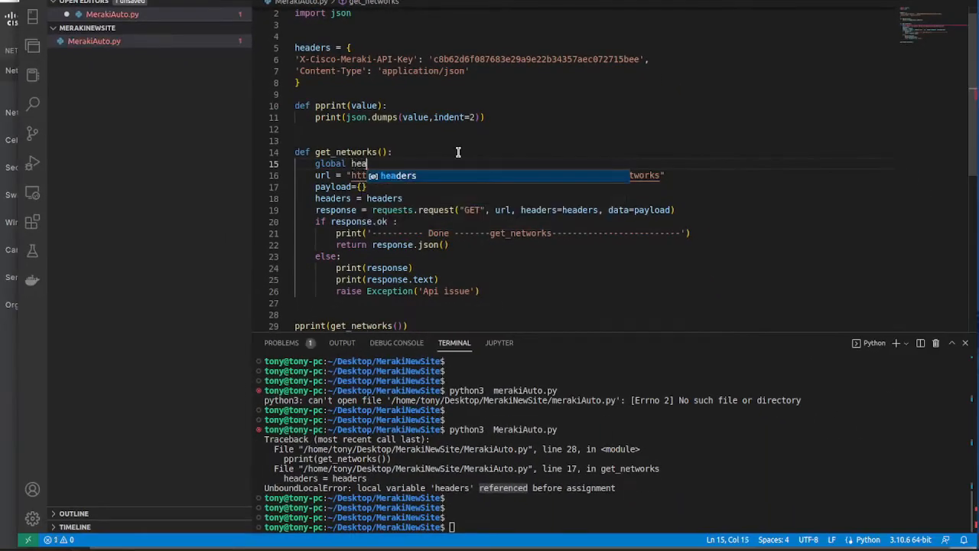
key("Tab")
key("Down")
key("Down")
key("Home")
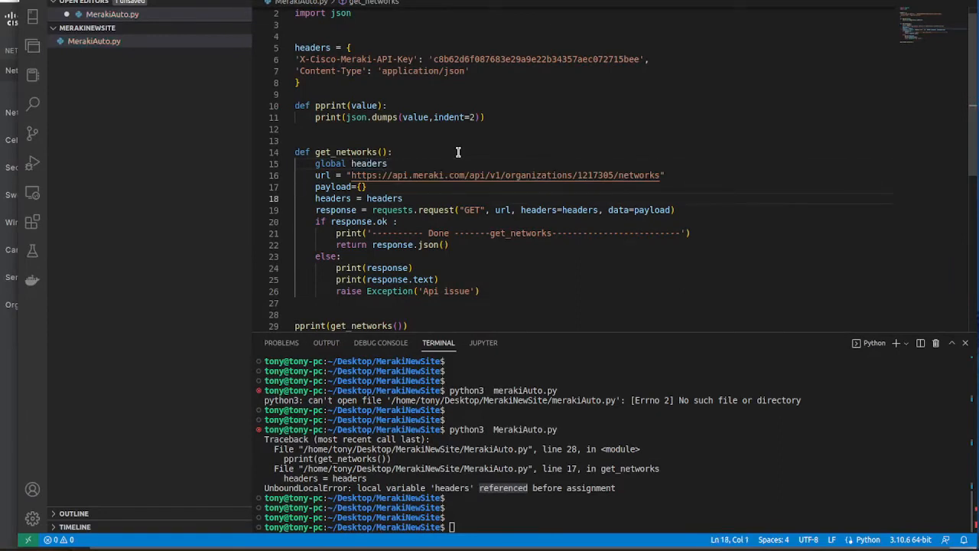
key("shift+Down")
key("BackSpace")
key("ctrl+s")
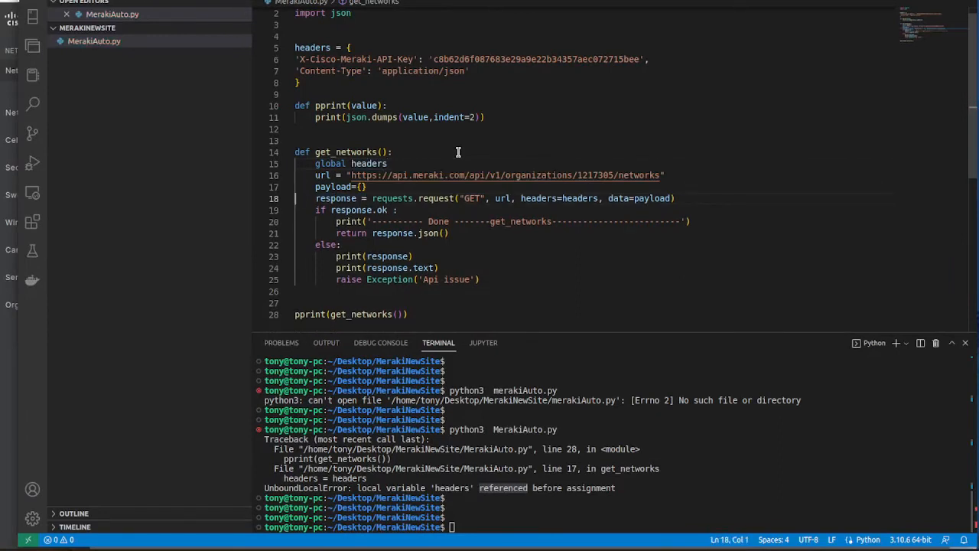
Step: Rerun python3 MerakiAuto.py in the terminal to print the networks as JSON
left_click_drag(296, 303, 643, 525)
left_click(641, 505)
key("Return")
key("Return")
key("Up")
key("Return")
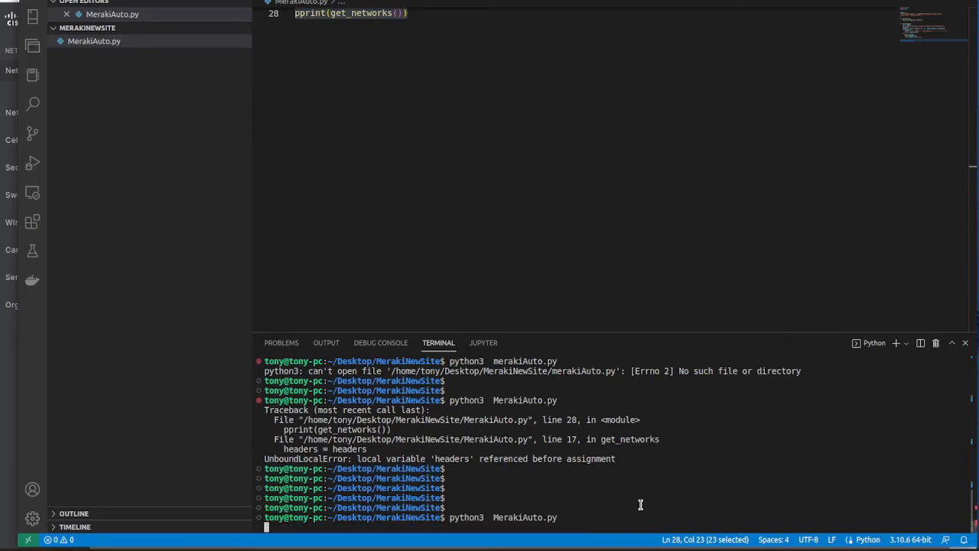
scroll(497, 134, "up", 5)
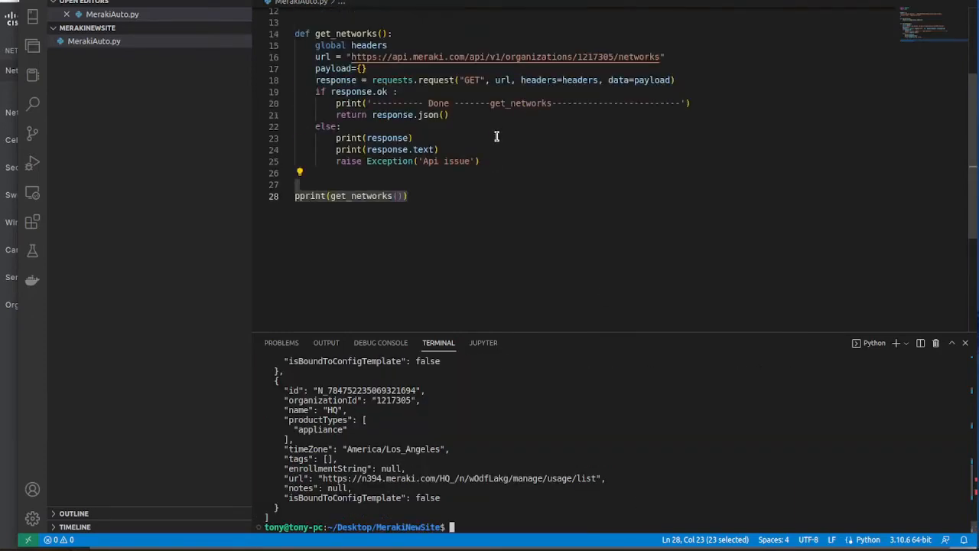
scroll(497, 135, "up", 2)
Step: Review the global headers line and focus the terminal
left_click_drag(413, 104, 234, 104)
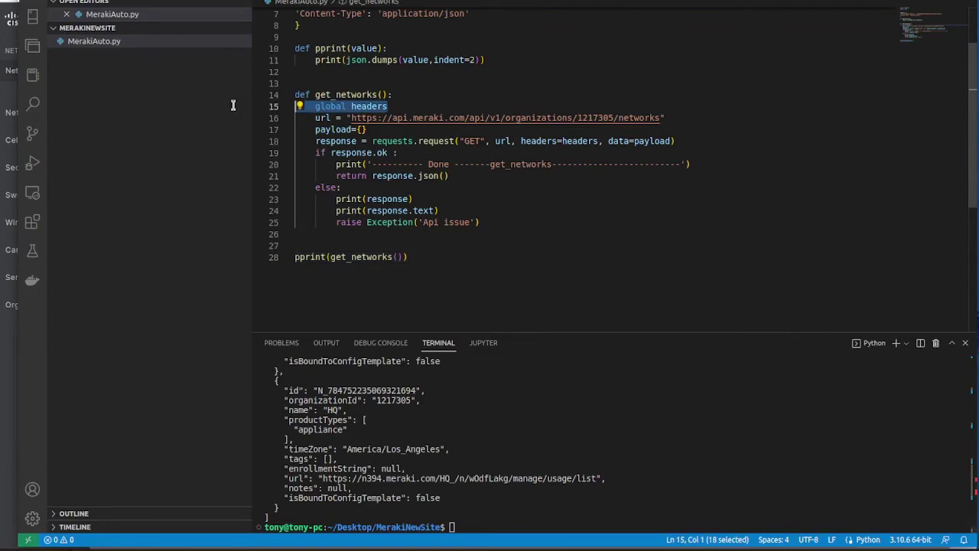
double_click(342, 104)
scroll(381, 81, "down", 2)
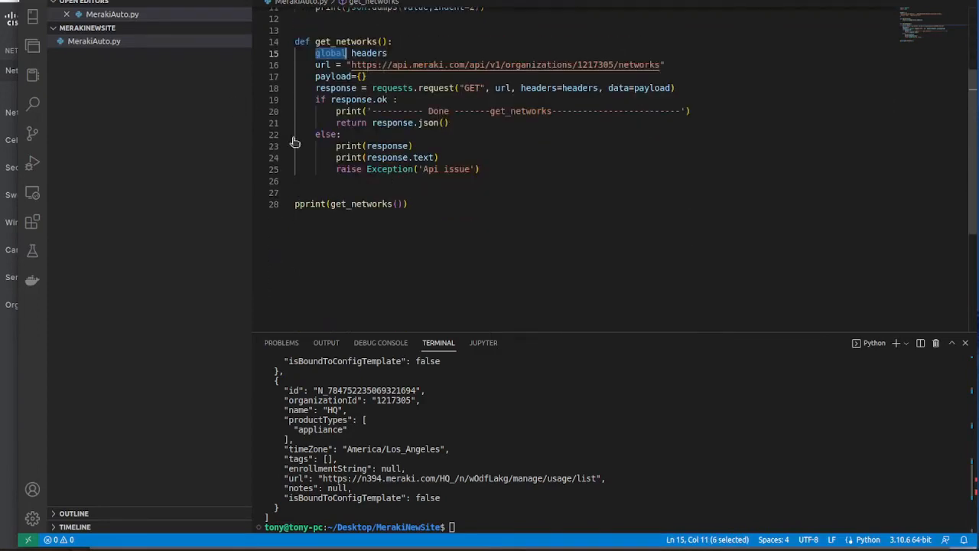
scroll(383, 38, "up", 1)
scroll(384, 38, "up", 3)
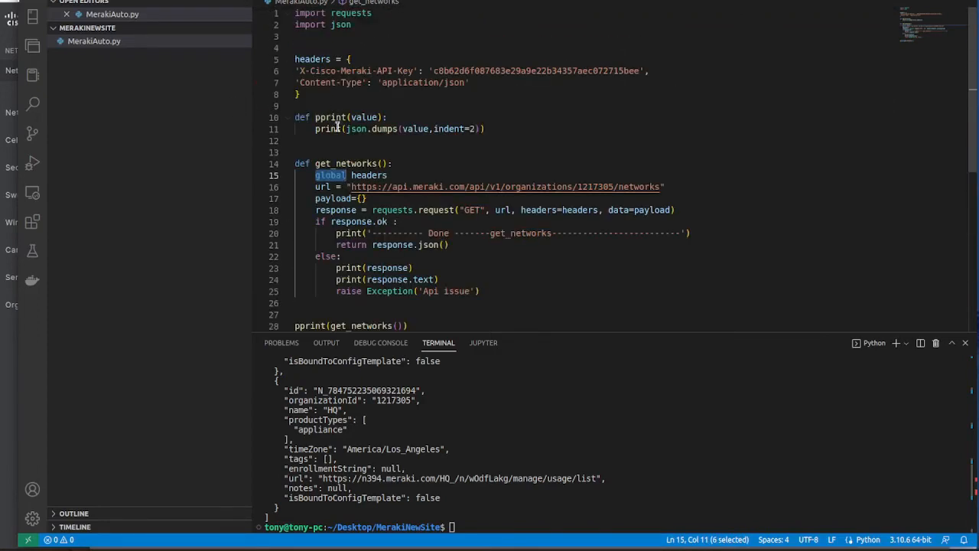
scroll(497, 191, "down", 2)
left_click(614, 407)
key("Return")
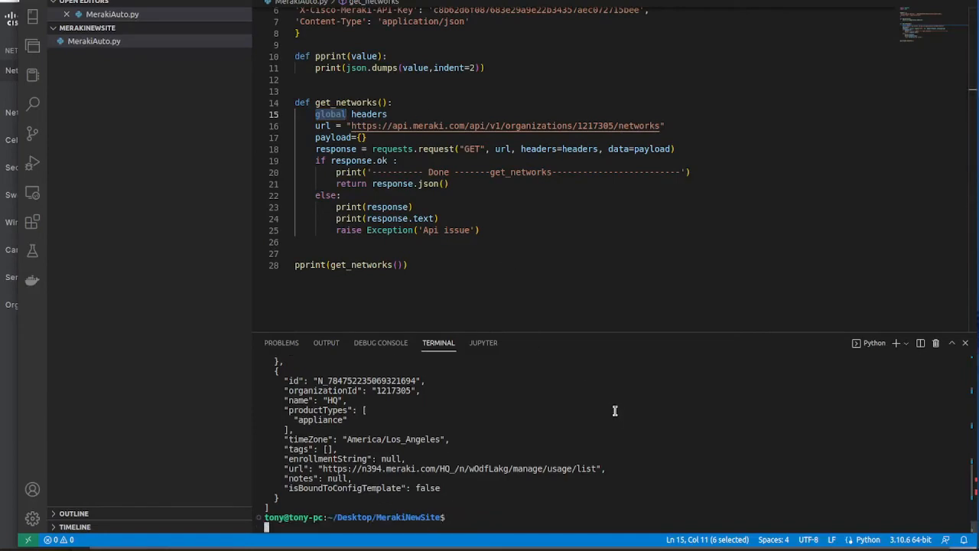
Step: Rerun the script so the terminal lists every network, including NewBranch
key("Return")
key("Return")
key("Up")
key("Return")
scroll(390, 468, "up", 5)
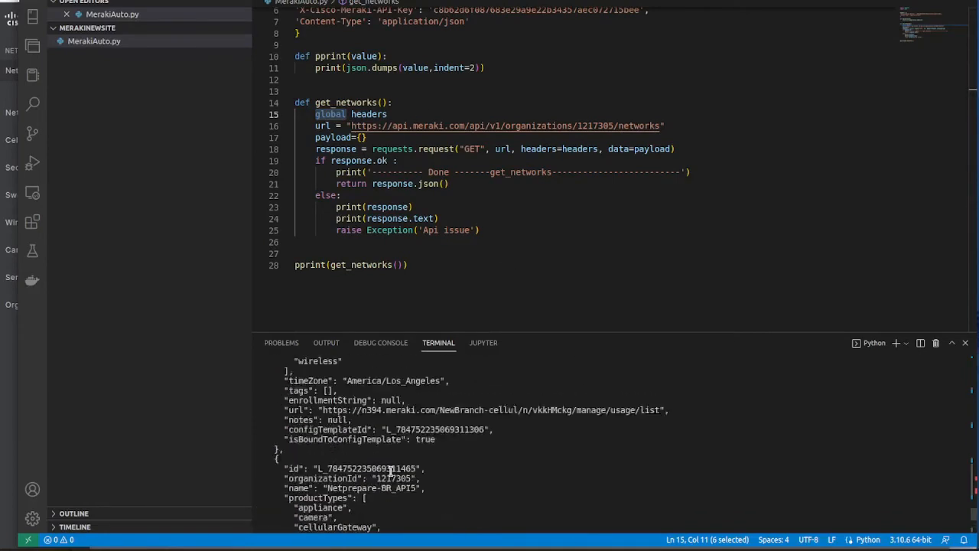
scroll(390, 468, "up", 5)
scroll(390, 471, "up", 3)
scroll(392, 428, "down", 2)
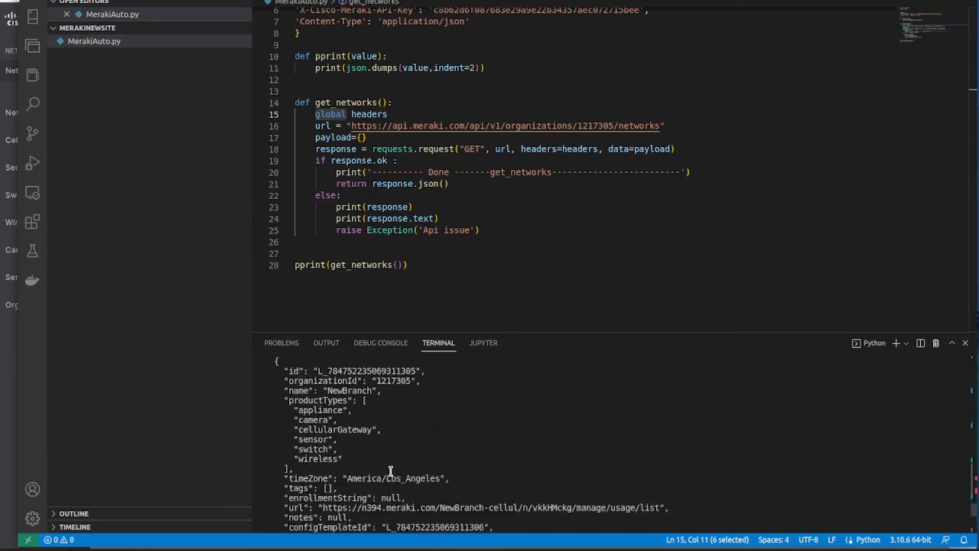
scroll(390, 451, "down", 5)
scroll(505, 293, "down", 5)
scroll(476, 286, "up", 3)
scroll(482, 267, "up", 1)
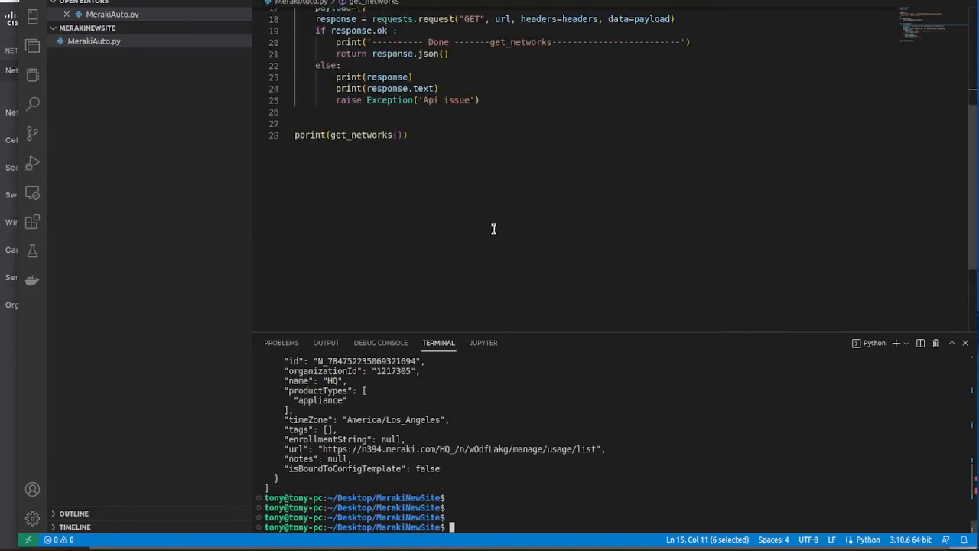
left_click(493, 231)
Step: Store get_networks() in listOfNetwork and start line 30 as numOfSite looping over listOfNetwork
key("Return")
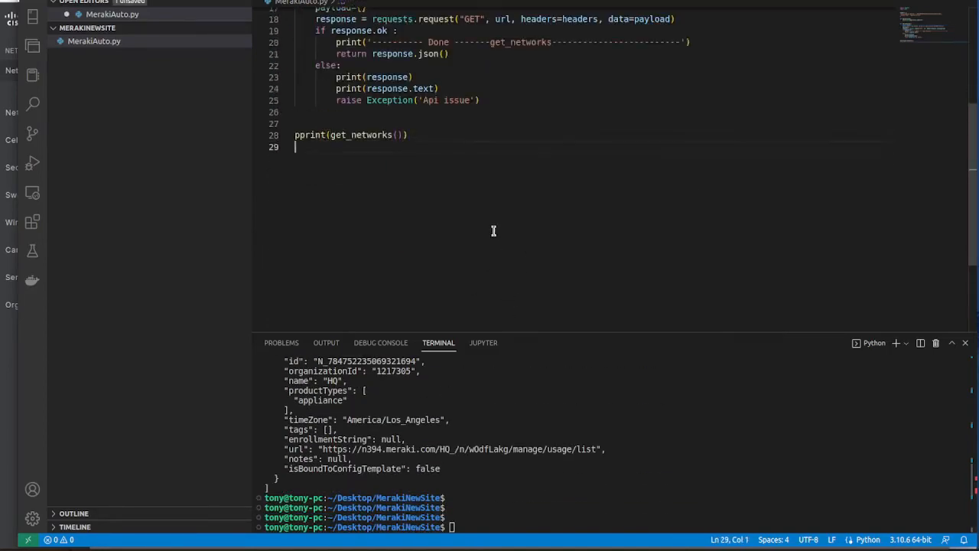
key("Return")
key("Up")
key("Up")
key("shift+Right")
key("shift+Right")
key("shift+Right")
key("shift+Right")
key("shift+Right")
key("shift+Right")
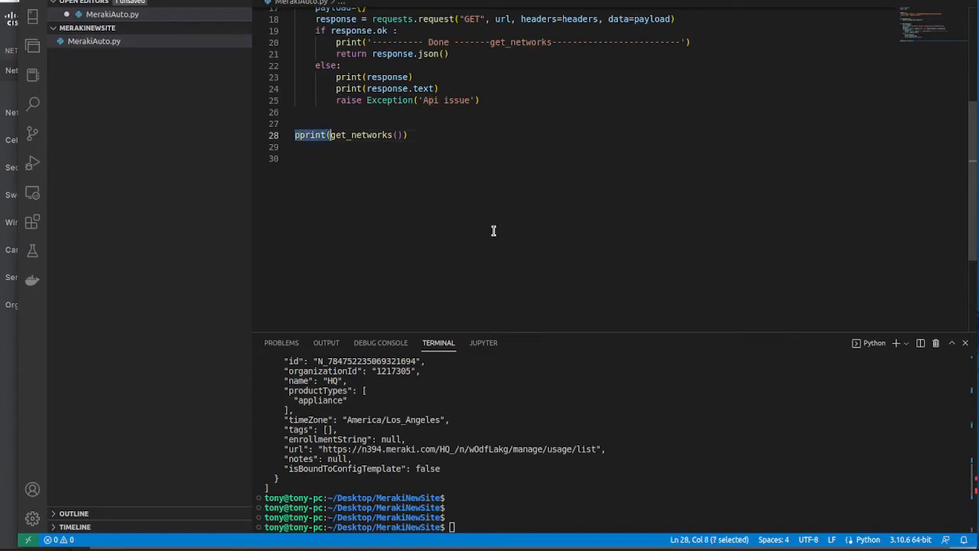
type("listOf")
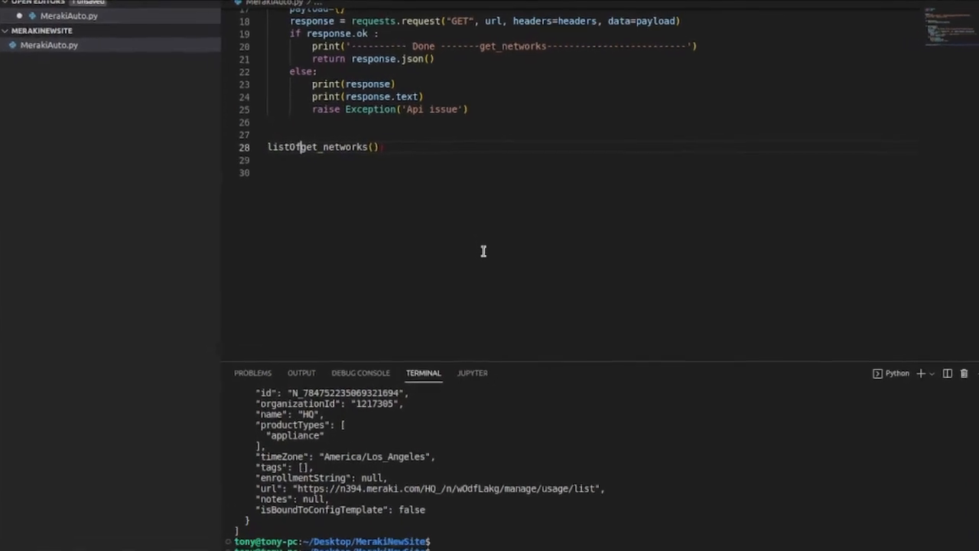
type("Network =")
key("End")
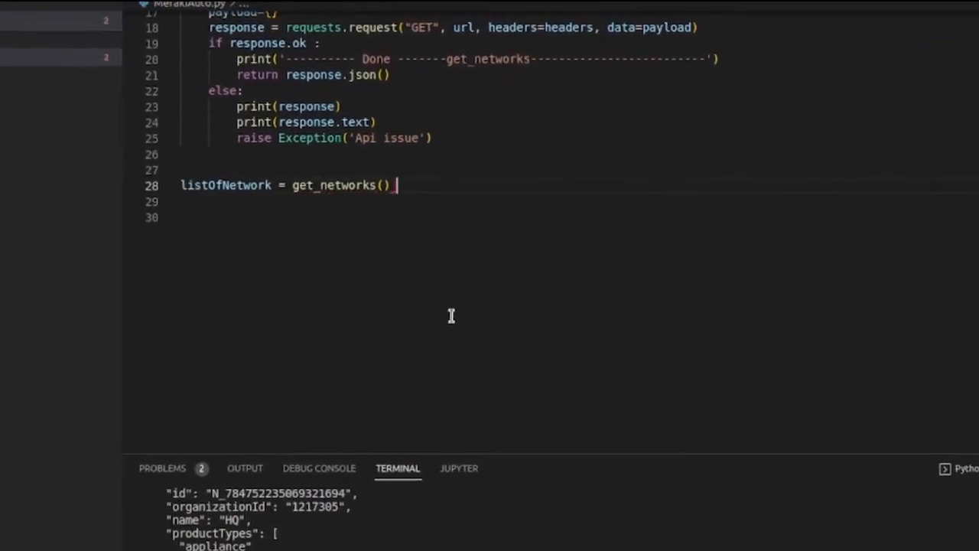
key("Return")
key("Return")
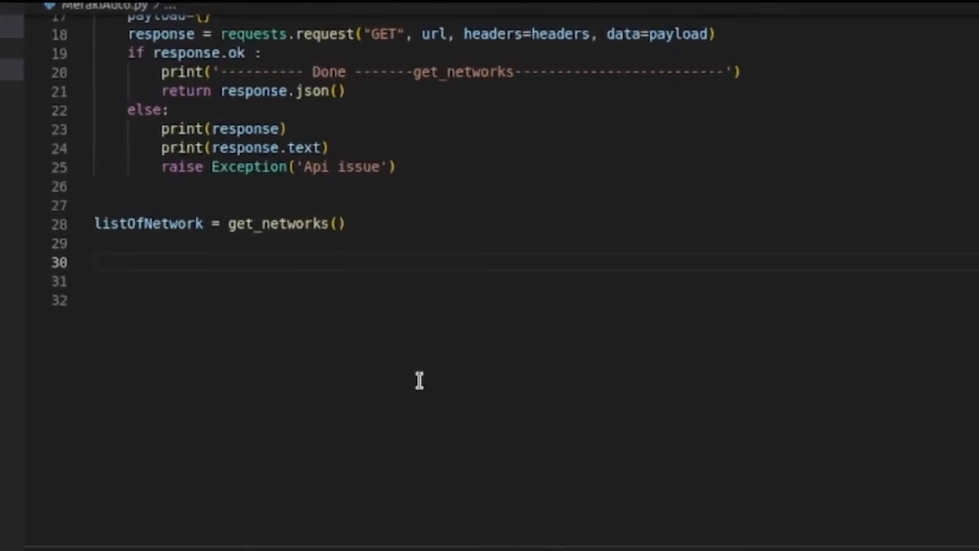
type("num")
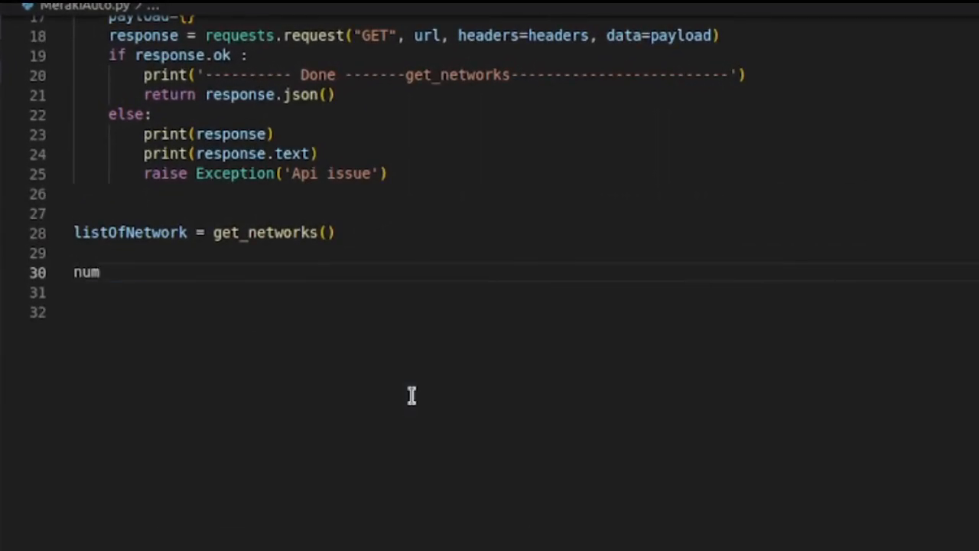
type("OfSi")
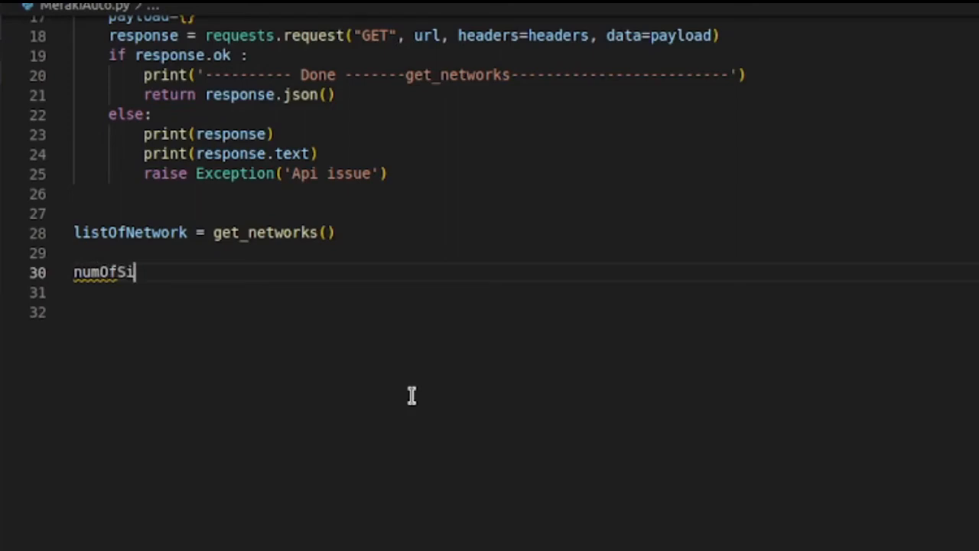
type("te = [")
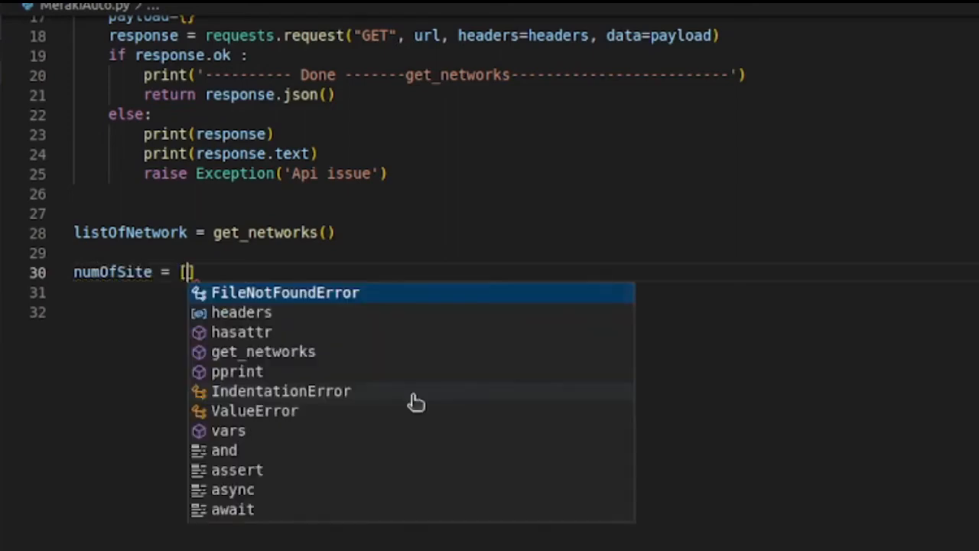
type("lis")
key("Down")
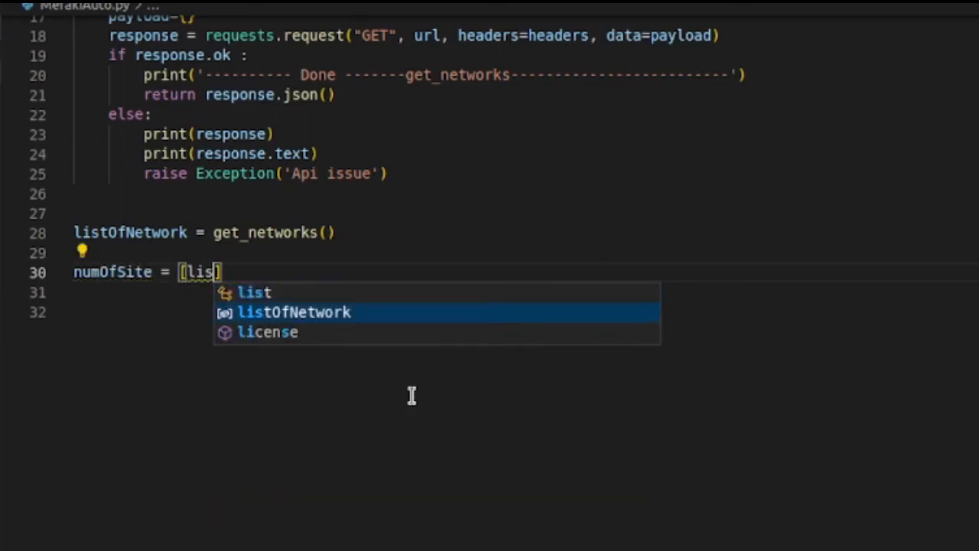
key("Return")
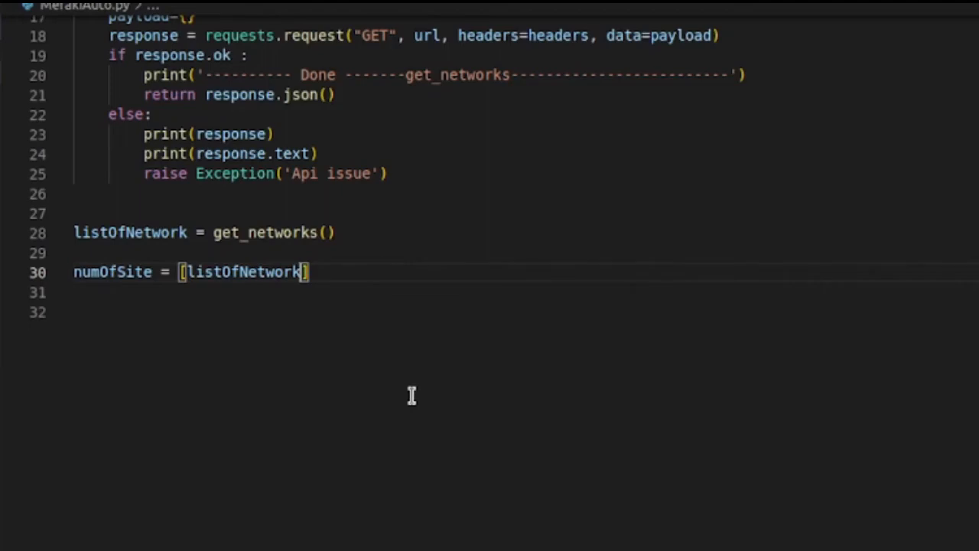
key("Left")
key("Left")
key("Left")
key("Left")
key("Left")
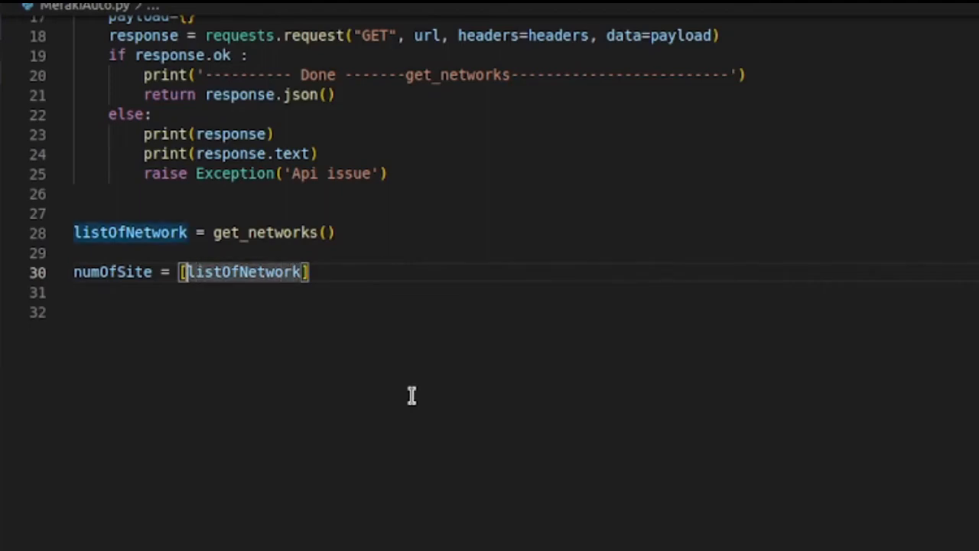
type("i in")
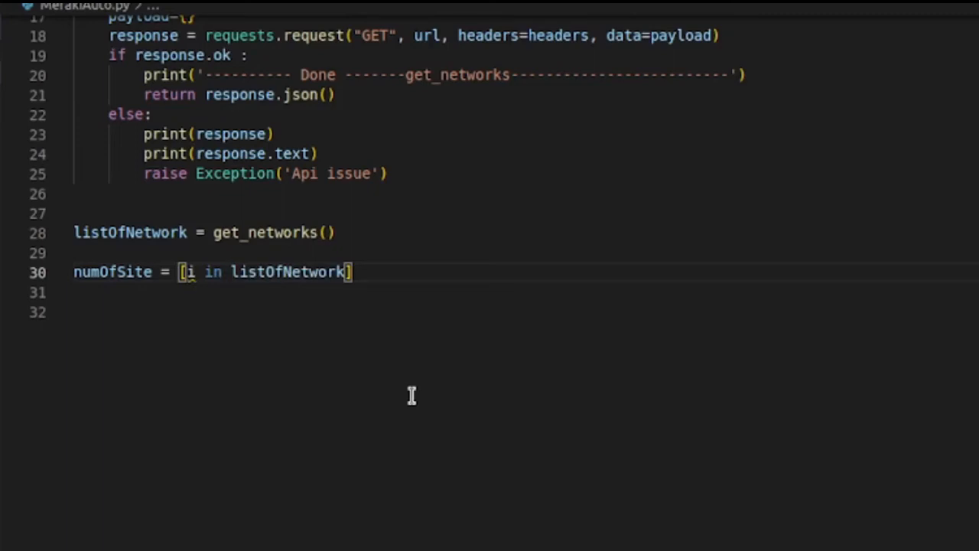
Step: Correct the comprehension to [i for i in listOfNetwork ], removing the stray loop text and extra in
key("BackSpace")
key("BackSpace")
key("BackSpace")
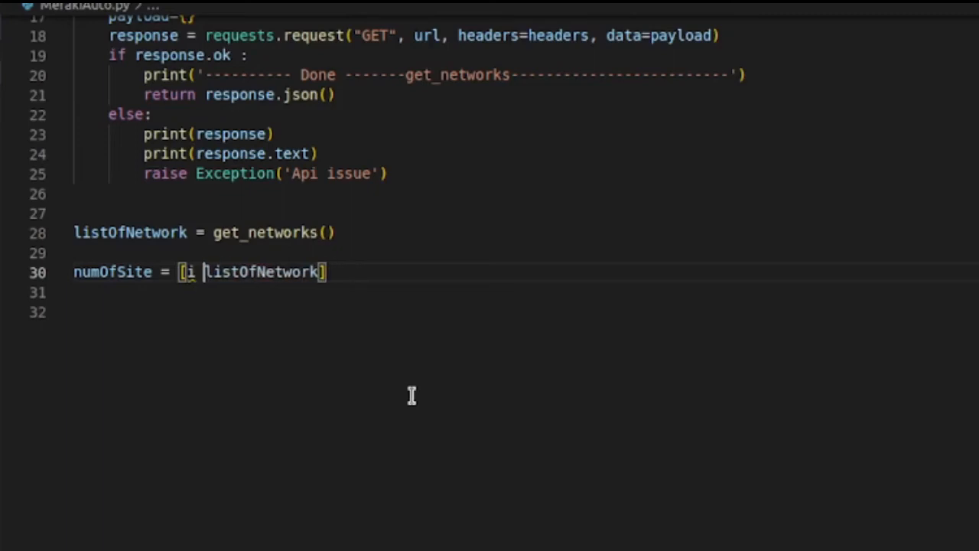
key("BackSpace")
key("BackSpace")
type("i in ")
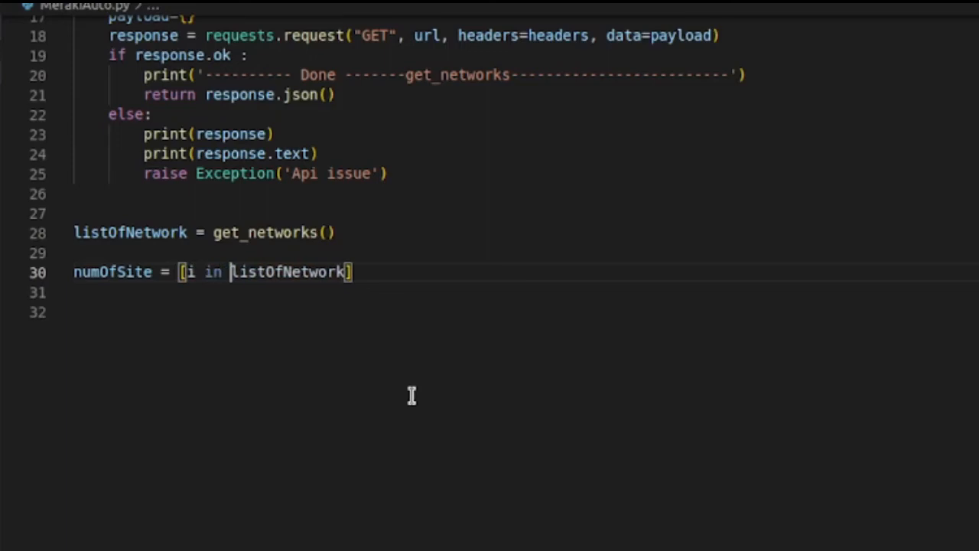
type("for i in")
key("Right")
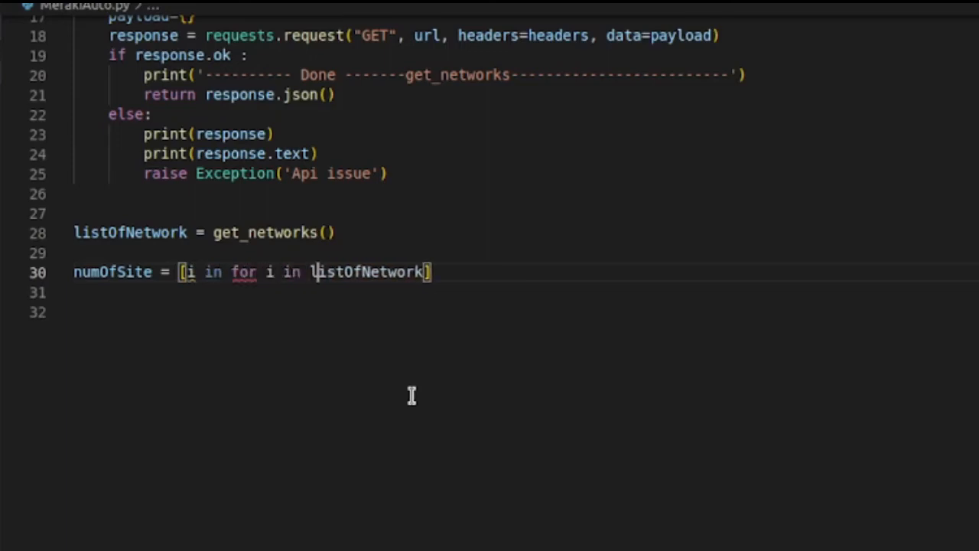
key("Right")
key("Right")
key("Right")
key("Right")
key("Right")
key("Right")
double_click(214, 272)
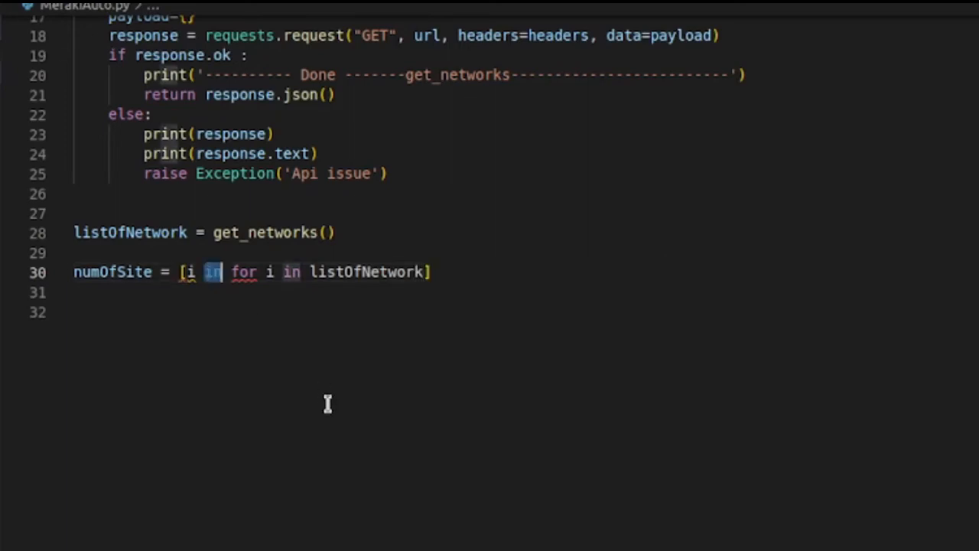
key("BackSpace")
key("Home")
key("End")
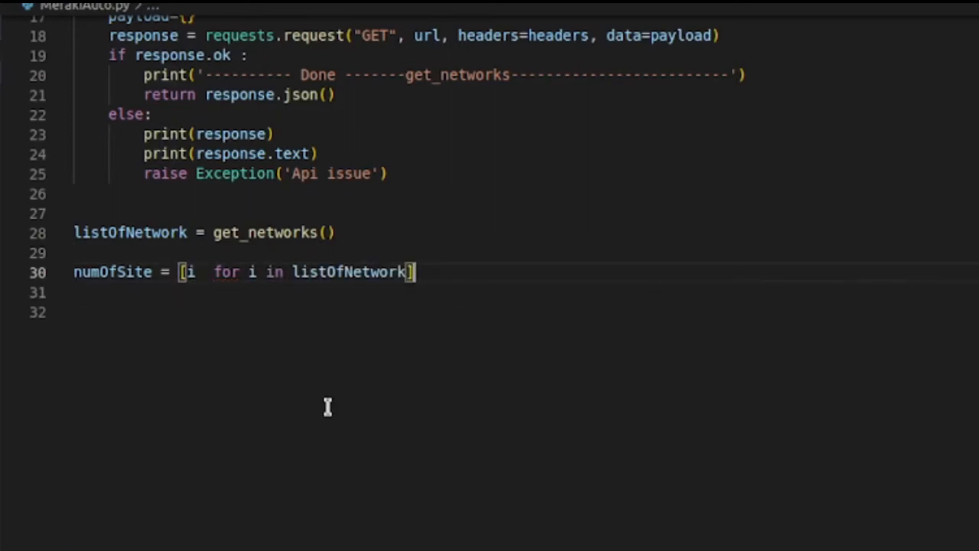
key("Left")
type("if ")
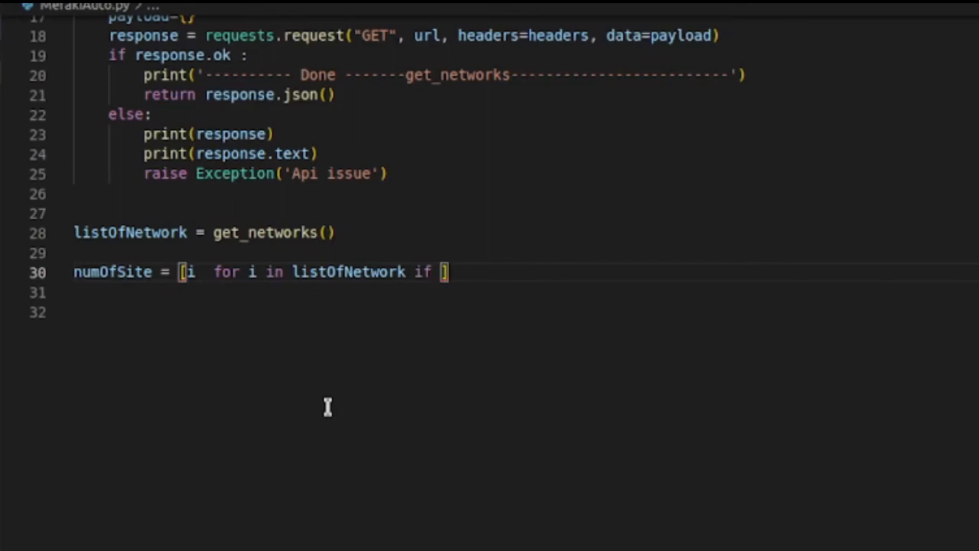
type("i['")
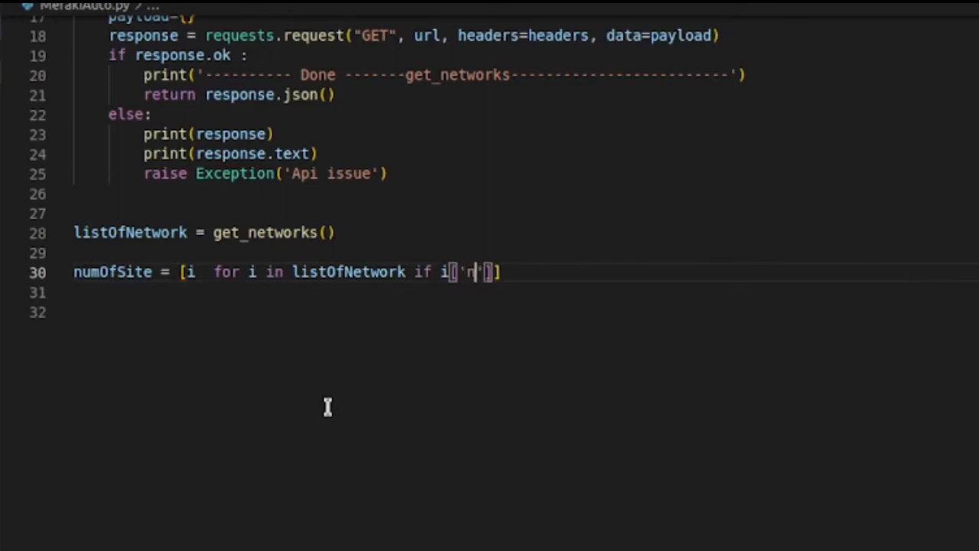
type("name")
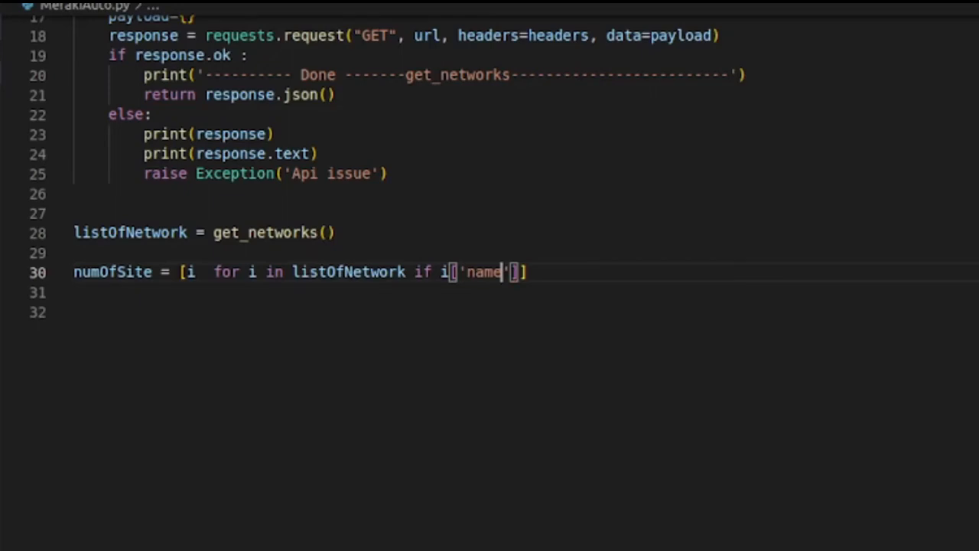
Step: Add the filter if 'Netprepare' in i['name'] to the comprehension and leave blank lines below it
key("End")
right_click(201, 380)
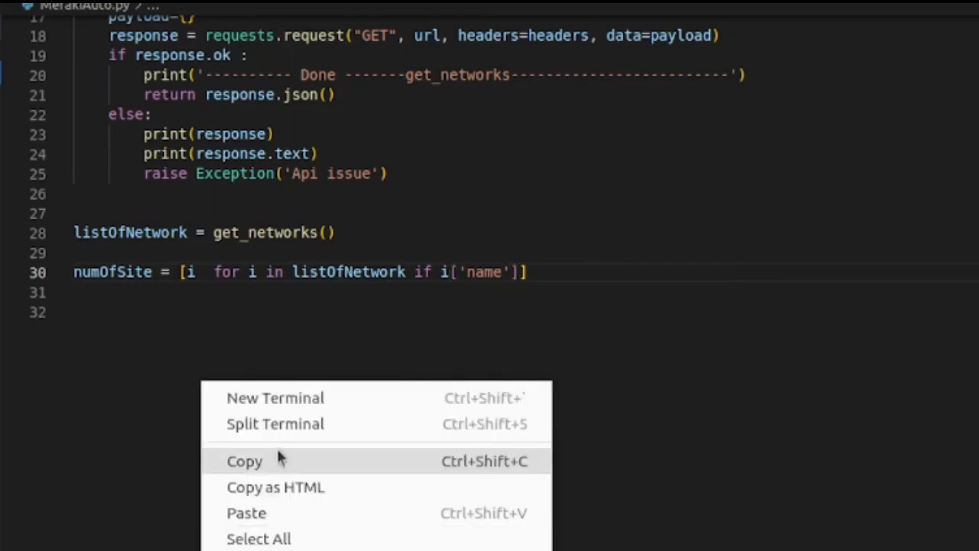
left_click(478, 288)
left_click(441, 271)
type("'")
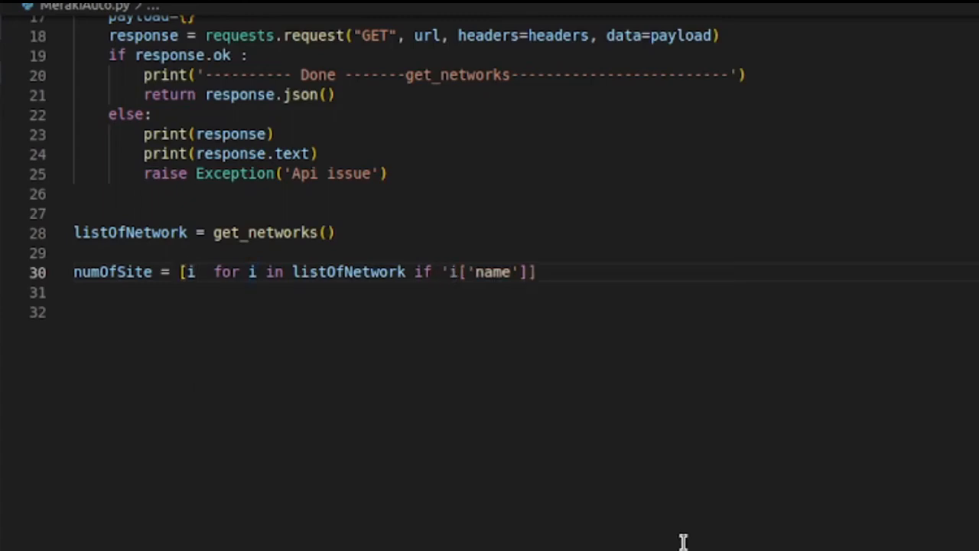
type("'")
key("Left")
type("Netprepare'")
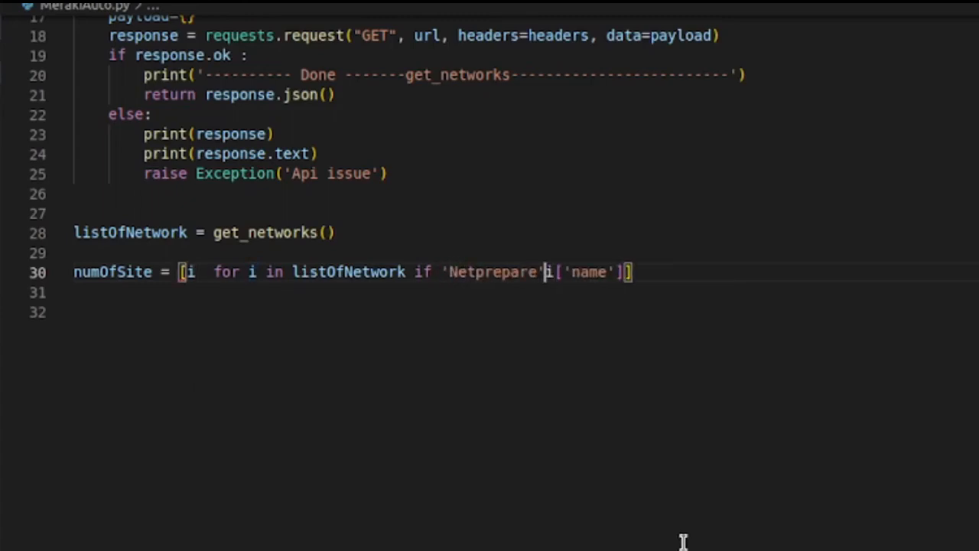
type(" in")
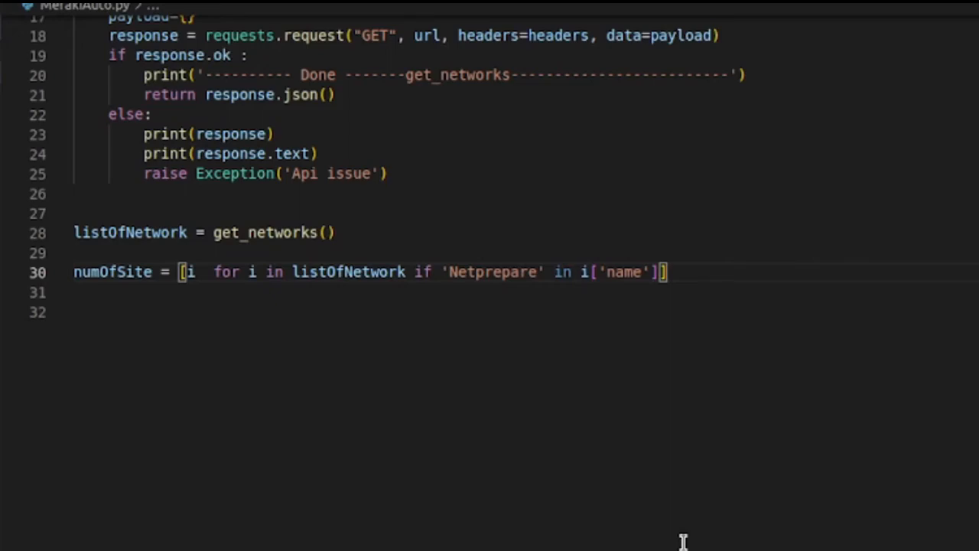
key("Home")
key("Right")
key("Right")
key("Right")
key("Right")
key("Right")
key("Right")
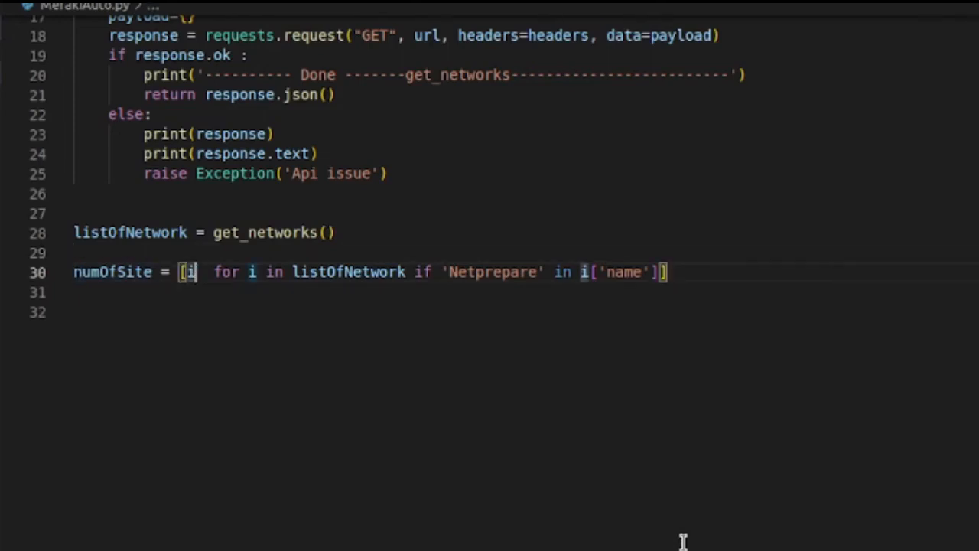
key("End")
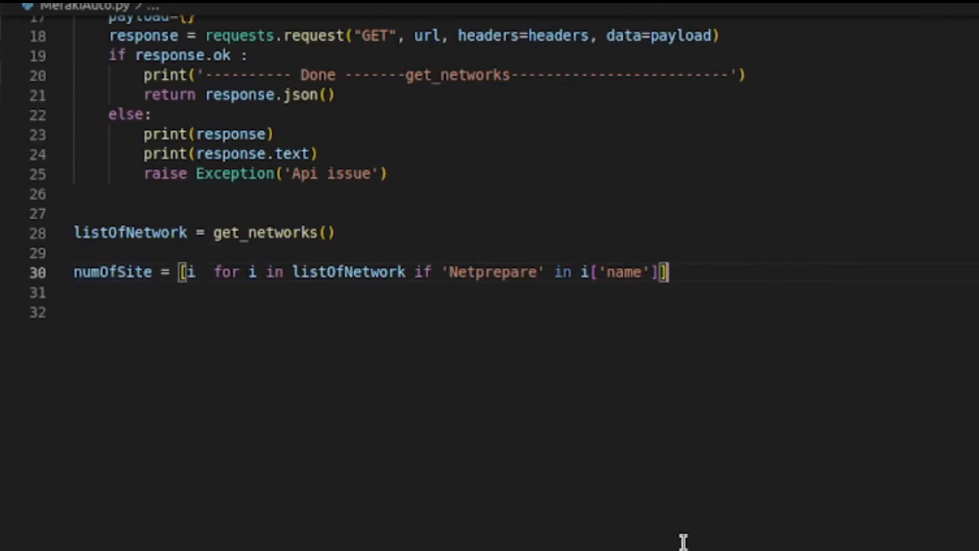
key("Return")
key("Return")
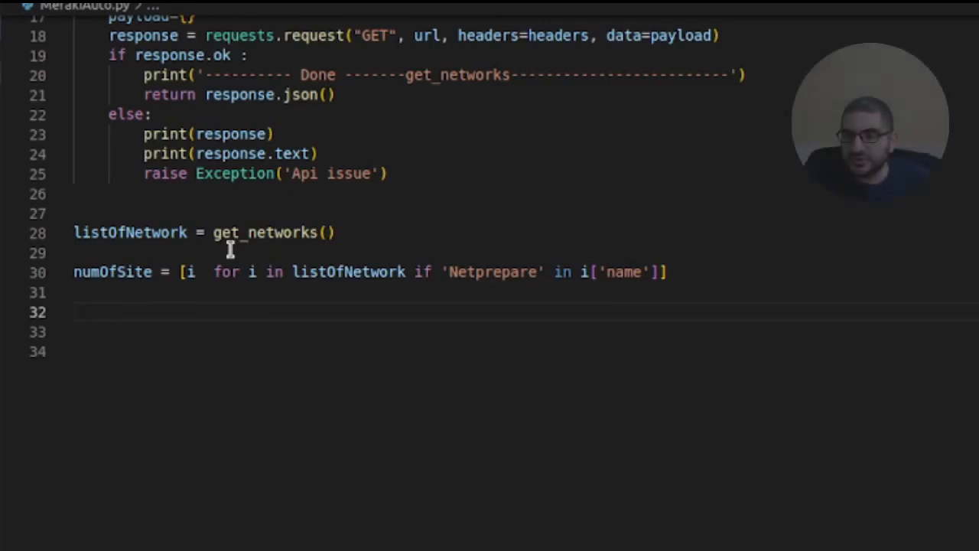
Step: Rename the filtered list to listOfNetPrepareNetwork and add pprint(listOfNetPrepareNetwork) below it
double_click(123, 227)
key("ctrl+c")
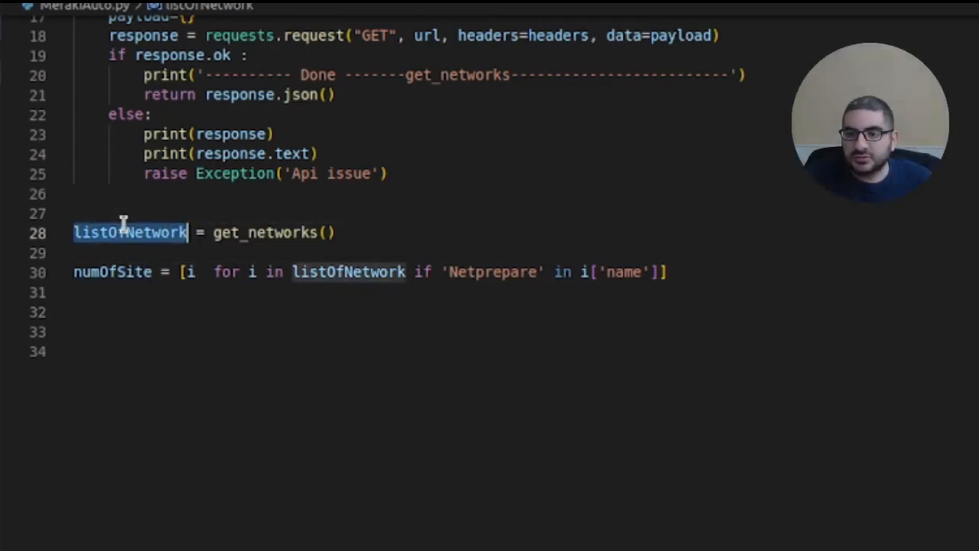
double_click(109, 273)
key("ctrl+v")
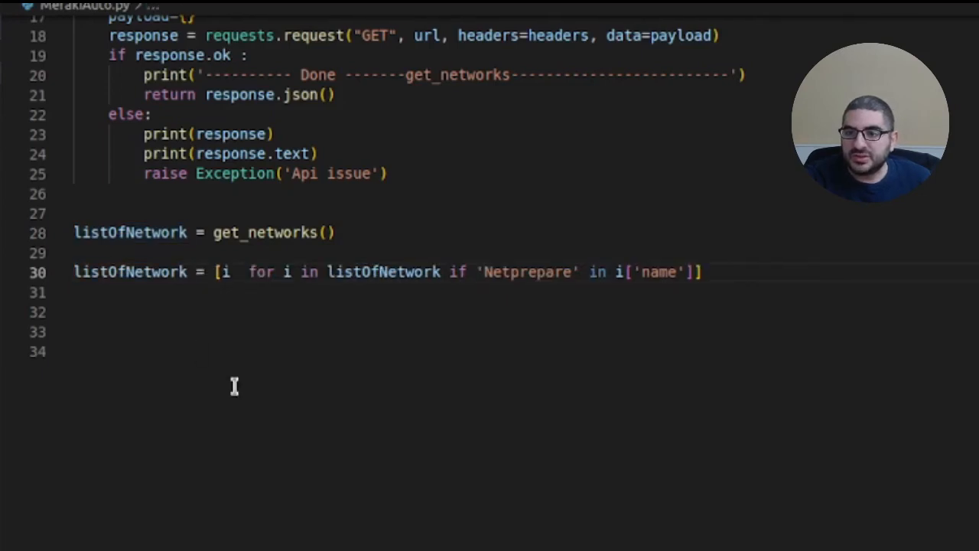
key("Left")
key("Left")
key("Left")
key("Left")
key("Left")
type("NetP")
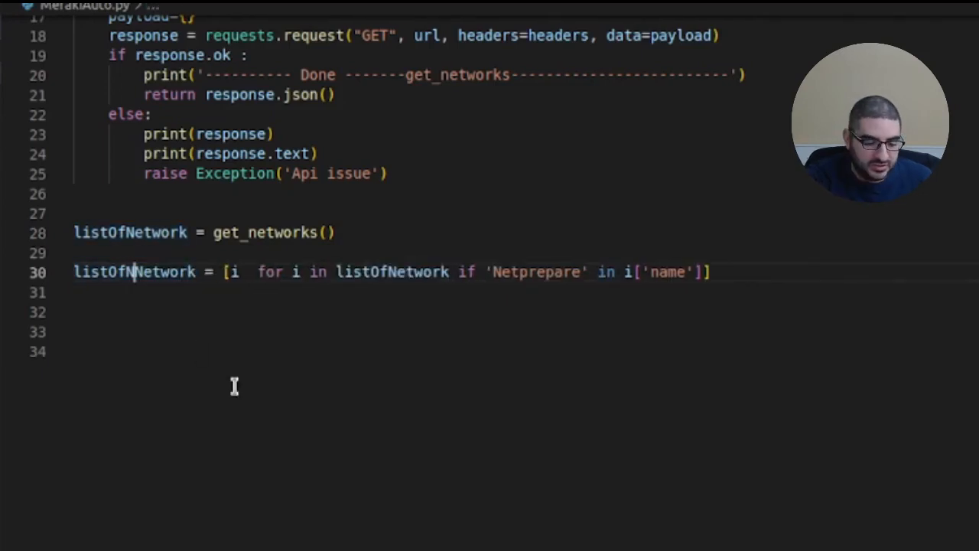
type("repare")
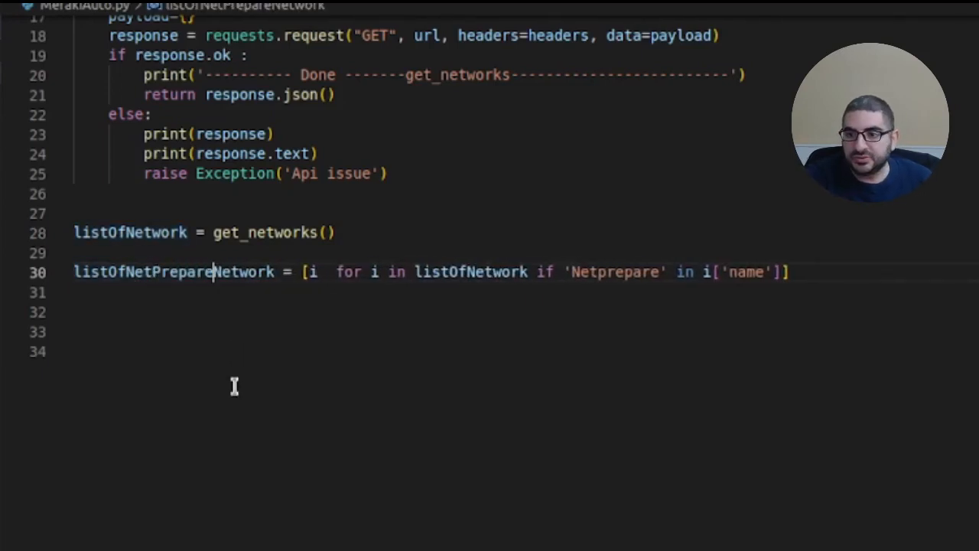
double_click(214, 273)
key("ctrl+c")
left_click(241, 328)
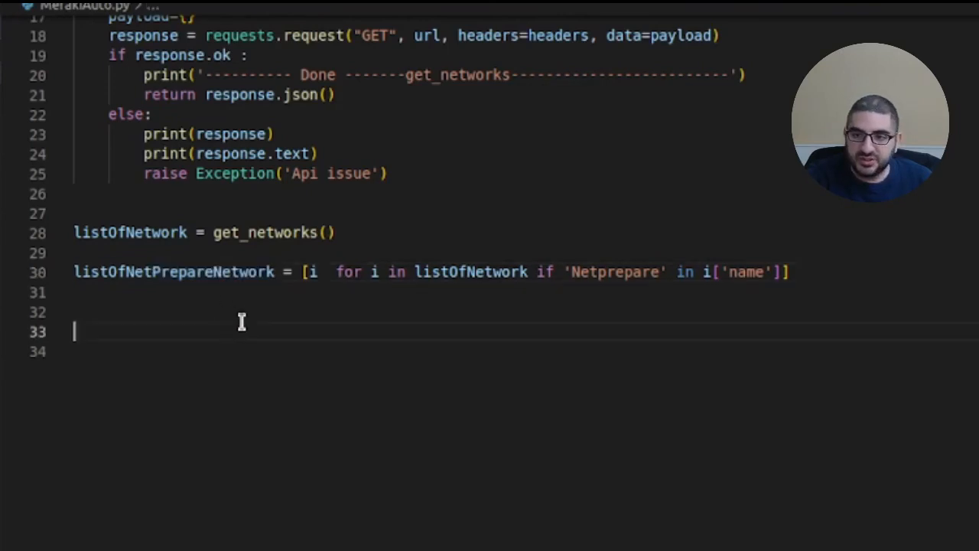
type("pprint")
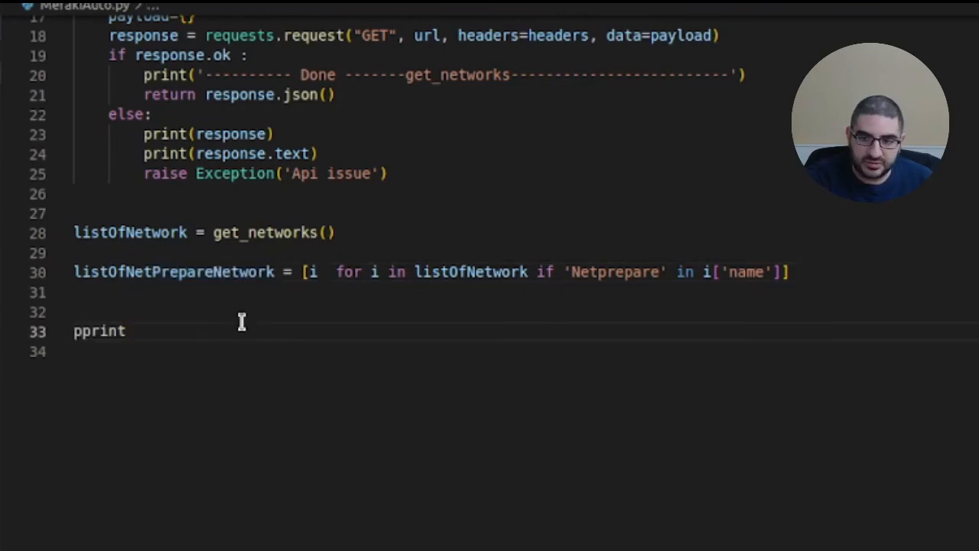
type("(")
key("ctrl+v")
type(")")
key("Return")
key("Return")
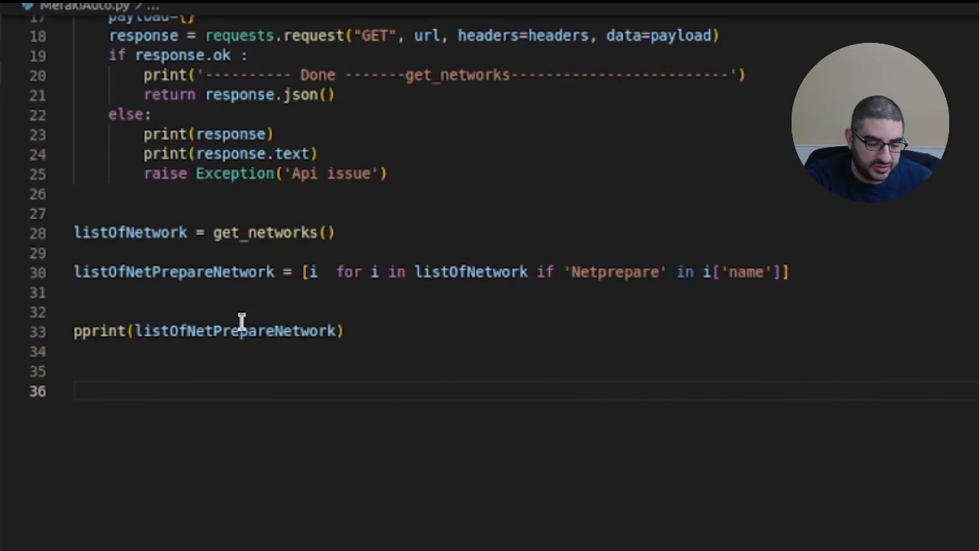
type("numOfSite=")
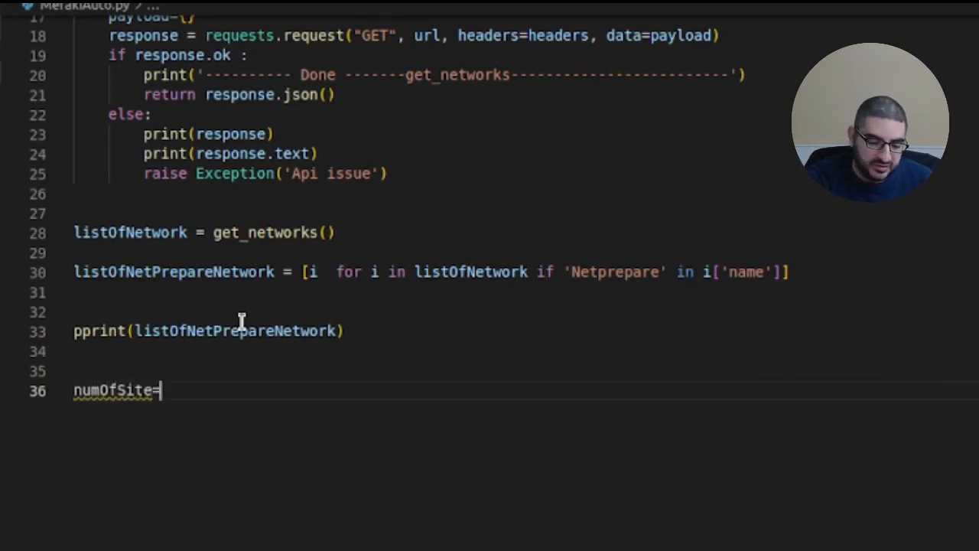
type(" len(ne")
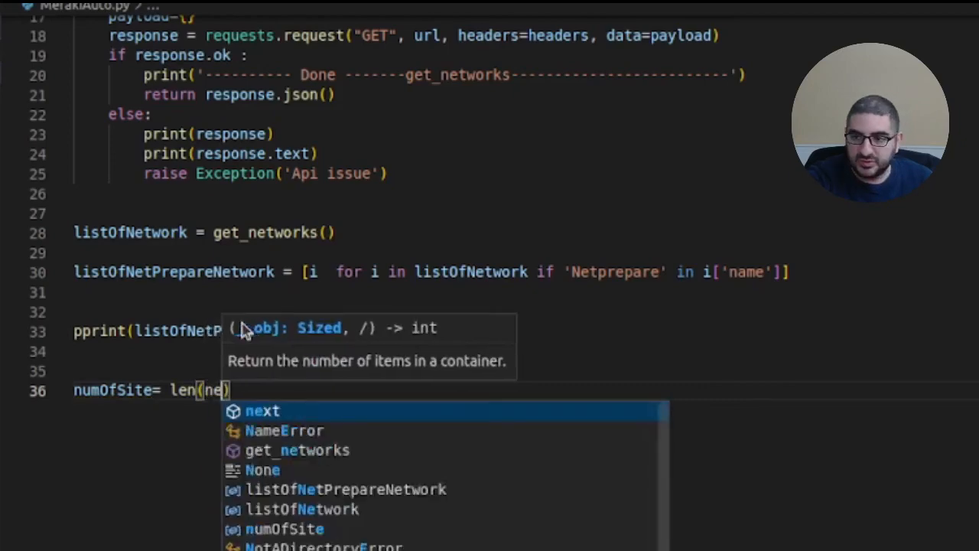
type("t")
Step: Add numOfSite= len(listOfNetPrepareNetwork) and print(numOfSite) using autocomplete
key("Down")
key("Down")
key("Return")
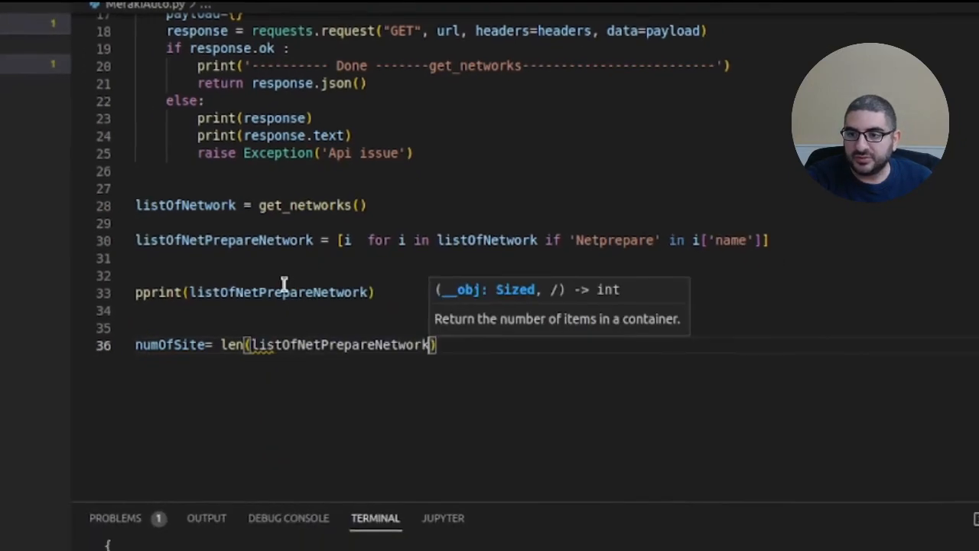
key("Right")
key("Return")
type("p")
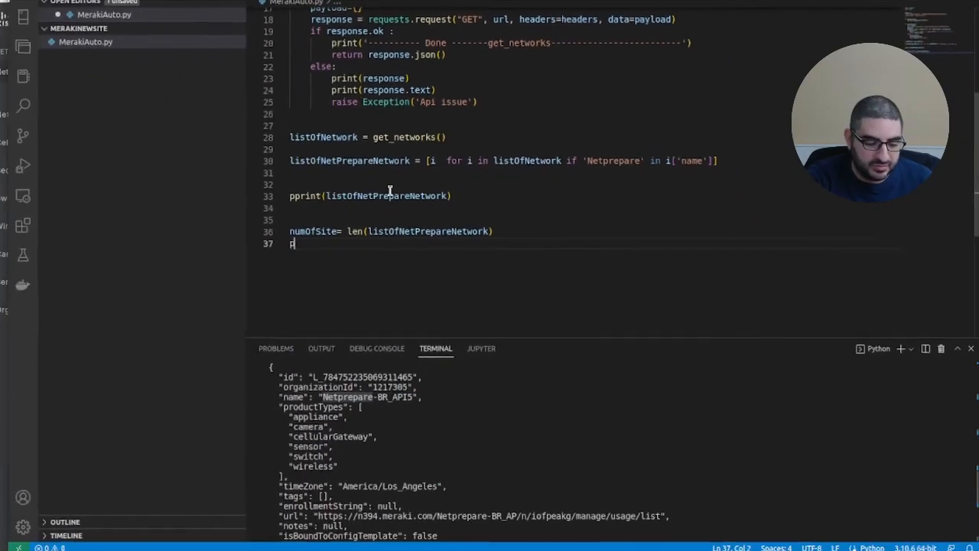
type("rint(nu")
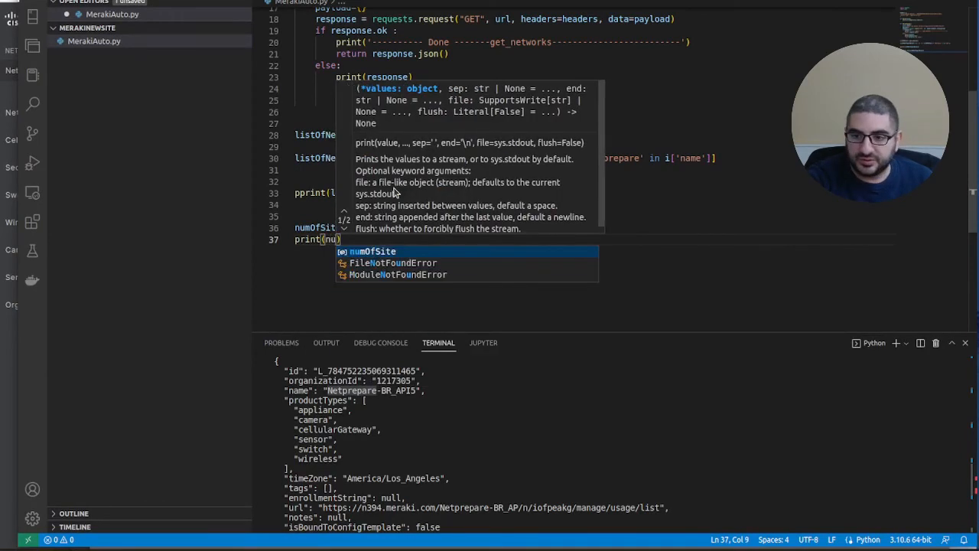
key("Return")
left_click(676, 492)
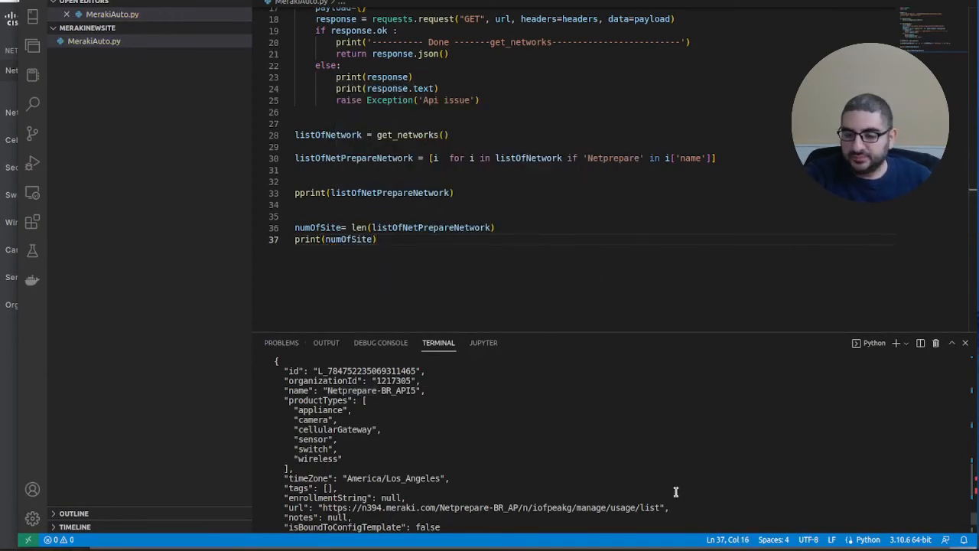
Step: Rerun python3 MerakiAuto.py so the terminal lists Netprepare-BR1 and Netprepare-BR_API5 and the count 2
key("Return")
key("Return")
key("Return")
key("Up")
key("Return")
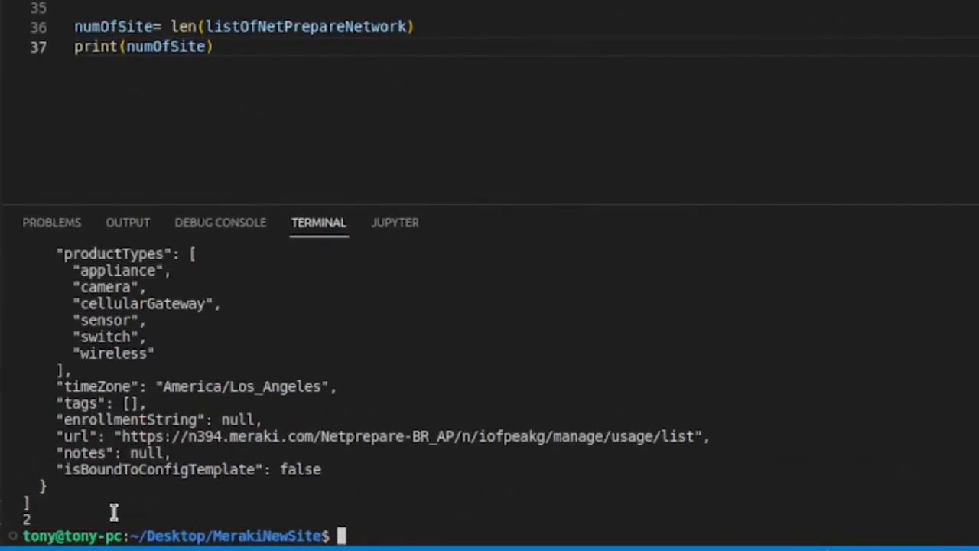
scroll(122, 490, "up", 2)
scroll(204, 416, "up", 1)
scroll(222, 418, "up", 2)
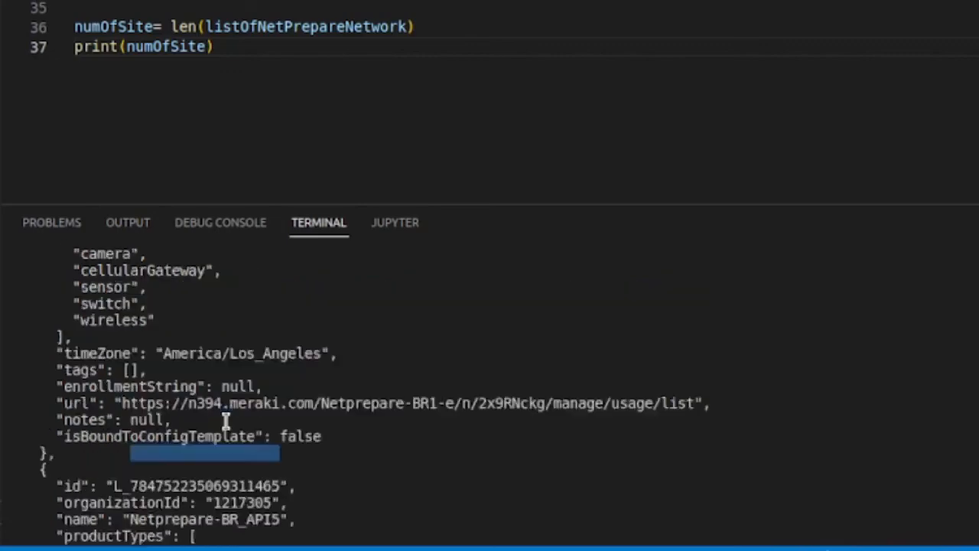
scroll(226, 419, "up", 3)
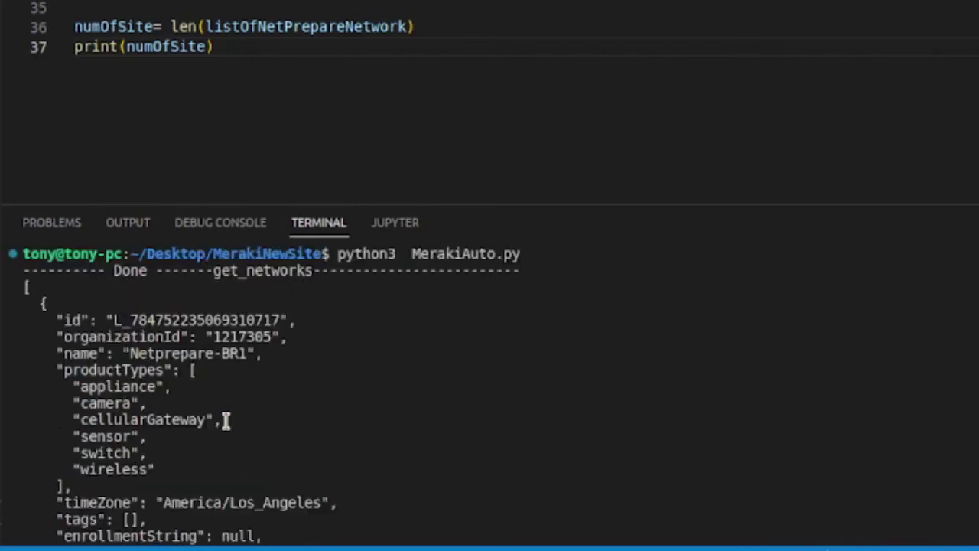
double_click(206, 354)
scroll(252, 402, "down", 2)
scroll(264, 412, "down", 6)
scroll(264, 411, "down", 2)
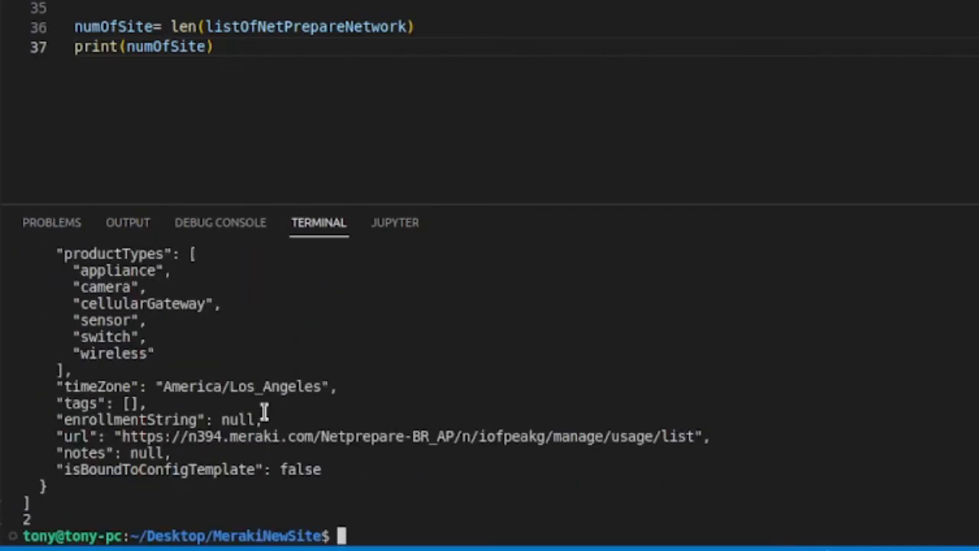
key("Return")
key("Return")
key("Return")
key("Return")
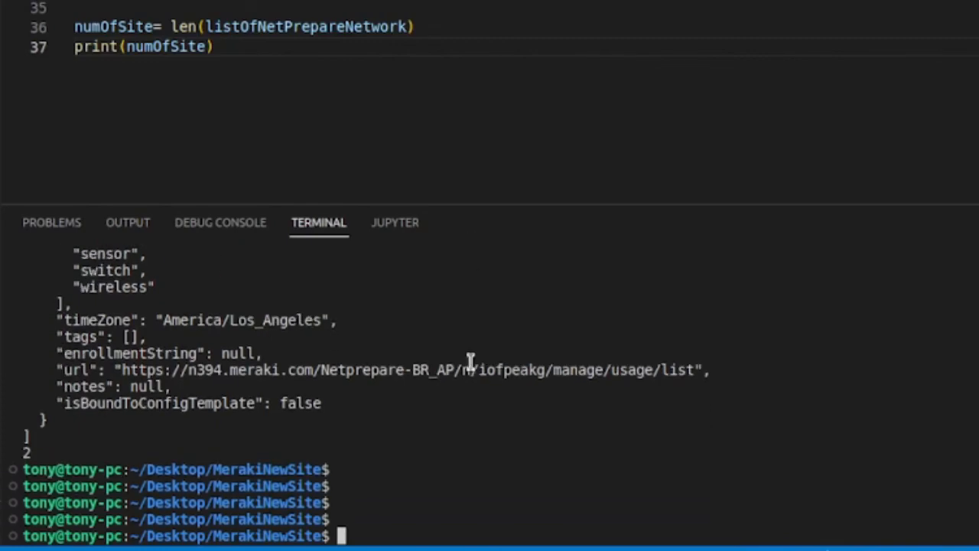